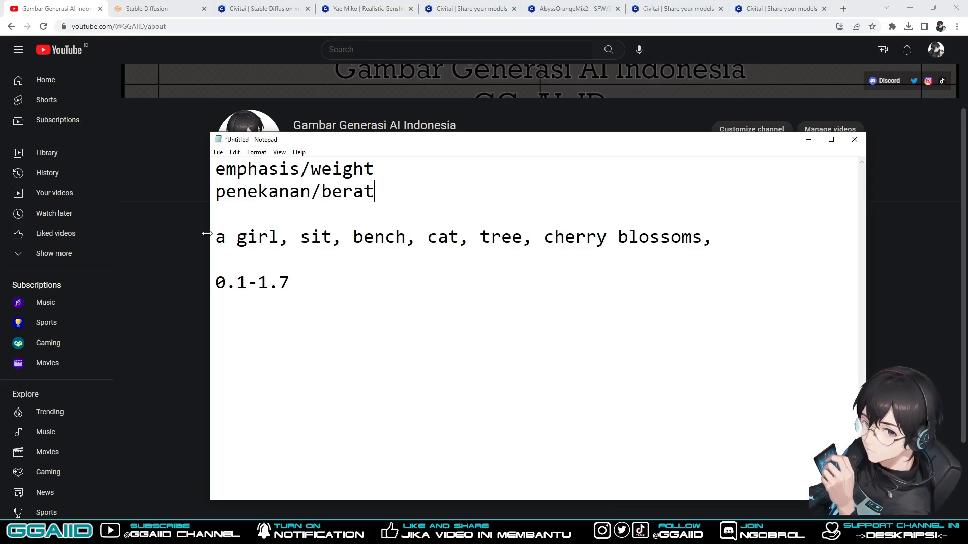
# - Switch from the notes to the Stable Diffusion web page and highlight the whole positive prompt for review
pyautogui.click(186, 243)
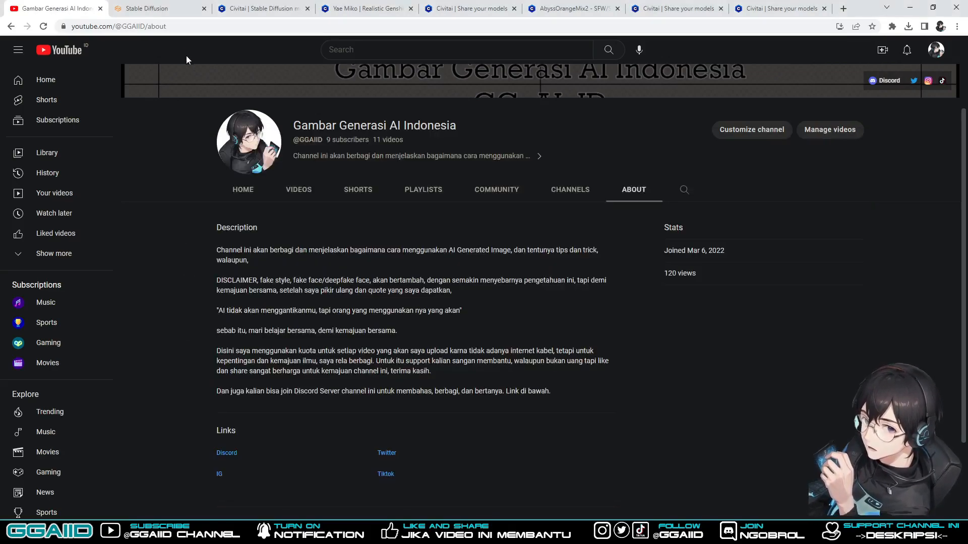
pyautogui.click(168, 8)
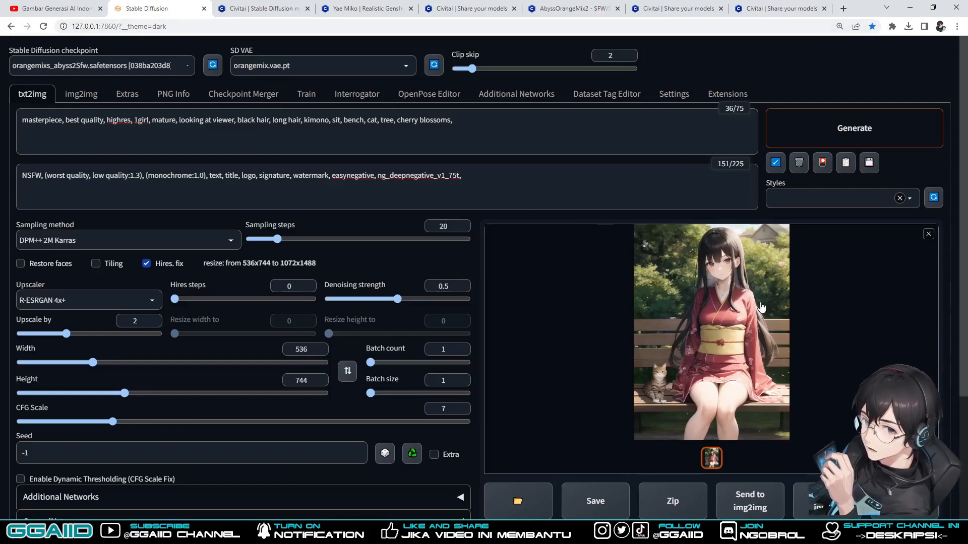
pyautogui.moveTo(455, 121); pyautogui.dragTo(1, 126)
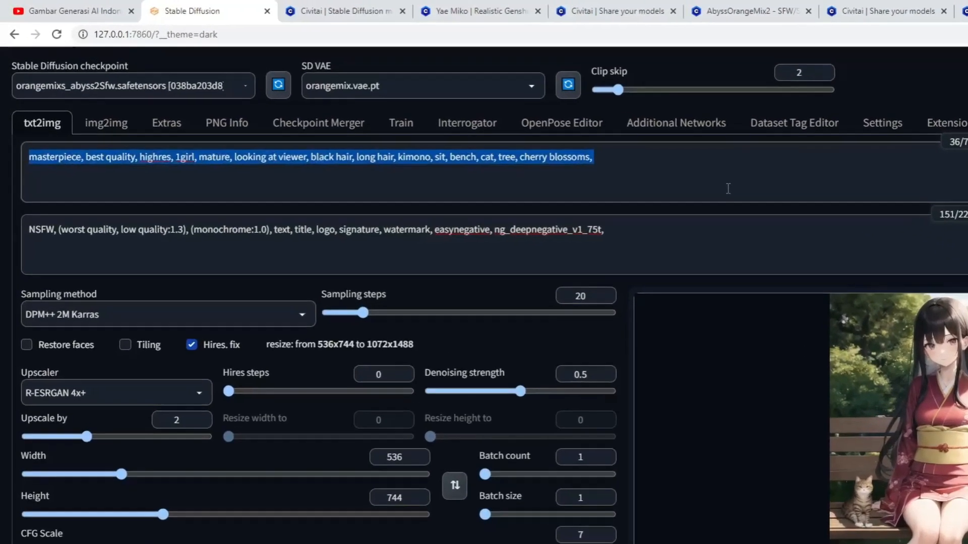
pyautogui.click(562, 146)
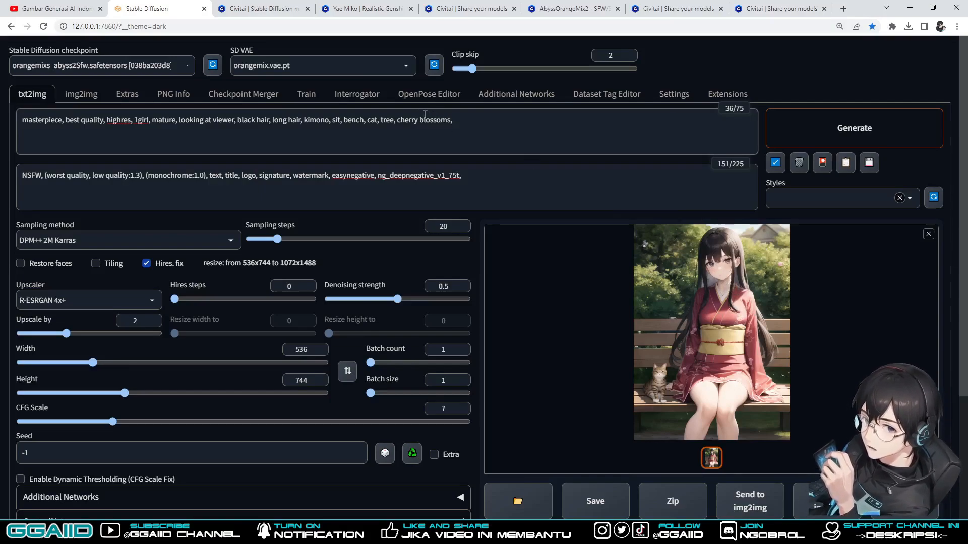
# - Enclose "tree, cherry blossoms" in one pair of parentheses at the end of the positive prompt
pyautogui.moveTo(397, 120); pyautogui.dragTo(455, 123)
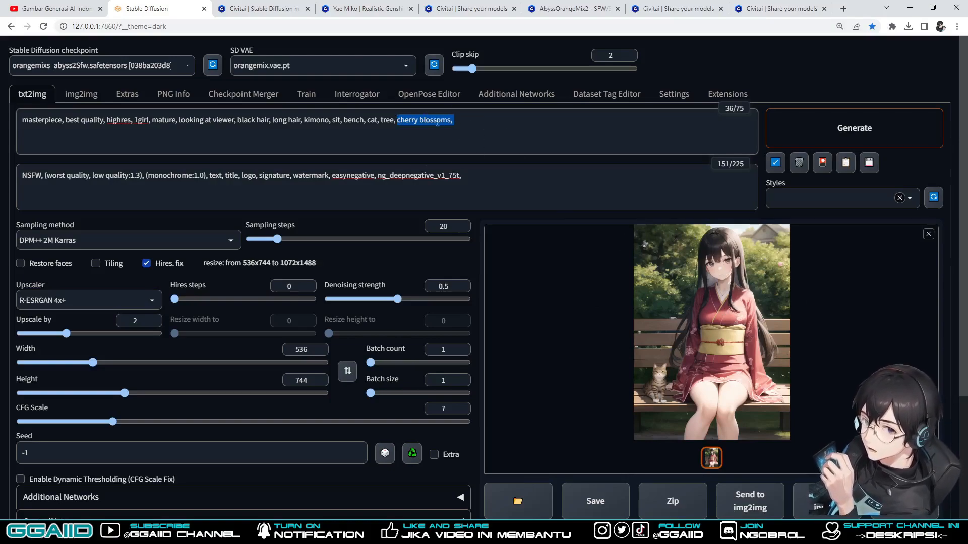
pyautogui.click(455, 123)
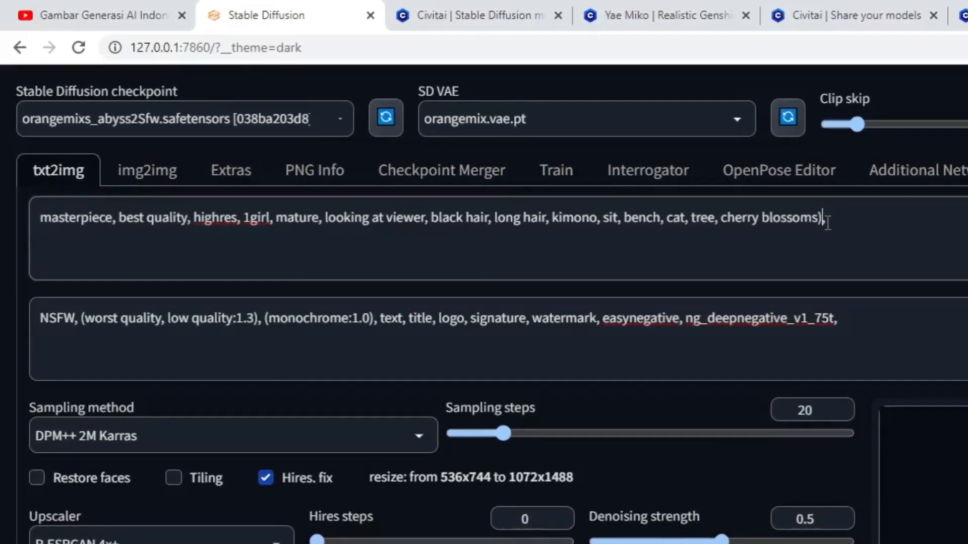
pyautogui.press('Left')
pyautogui.press('Left')
pyautogui.press('Left')
pyautogui.press('Left')
pyautogui.press('Left')
pyautogui.press('Left')
pyautogui.press('Left')
pyautogui.press('Left')
pyautogui.press('Left')
pyautogui.press('Left')
pyautogui.press('Left')
pyautogui.press('Left')
pyautogui.press('Left')
pyautogui.press('Left')
pyautogui.press('Left')
pyautogui.press('Left')
pyautogui.press('Left')
pyautogui.press('Left')
pyautogui.press('Left')
pyautogui.press('Left')
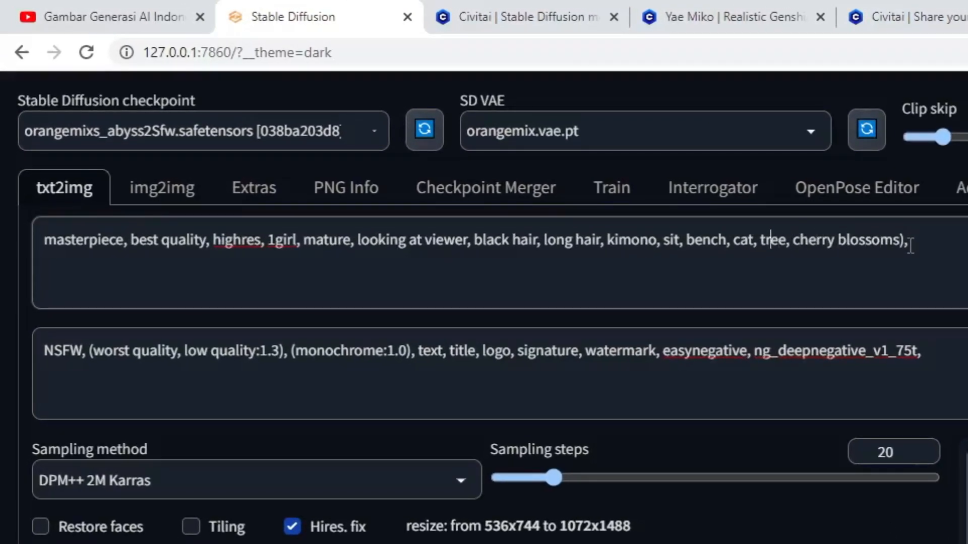
pyautogui.press('Left')
pyautogui.write('(')
# - Give the parenthesised "tree, cherry blossoms" group in the positive prompt a weight of 1.2
pyautogui.press('Right')
pyautogui.press('Right')
pyautogui.press('Right')
pyautogui.press('Right')
pyautogui.press('Right')
pyautogui.press('Right')
pyautogui.press('Right')
pyautogui.press('Right')
pyautogui.press('Right')
pyautogui.press('Right')
pyautogui.press('Right')
pyautogui.press('Right')
pyautogui.press('Right')
pyautogui.press('Right')
pyautogui.press('Right')
pyautogui.press('Right')
pyautogui.press('Right')
pyautogui.press('Right')
pyautogui.press('Right')
pyautogui.press('Right')
pyautogui.press('Right')
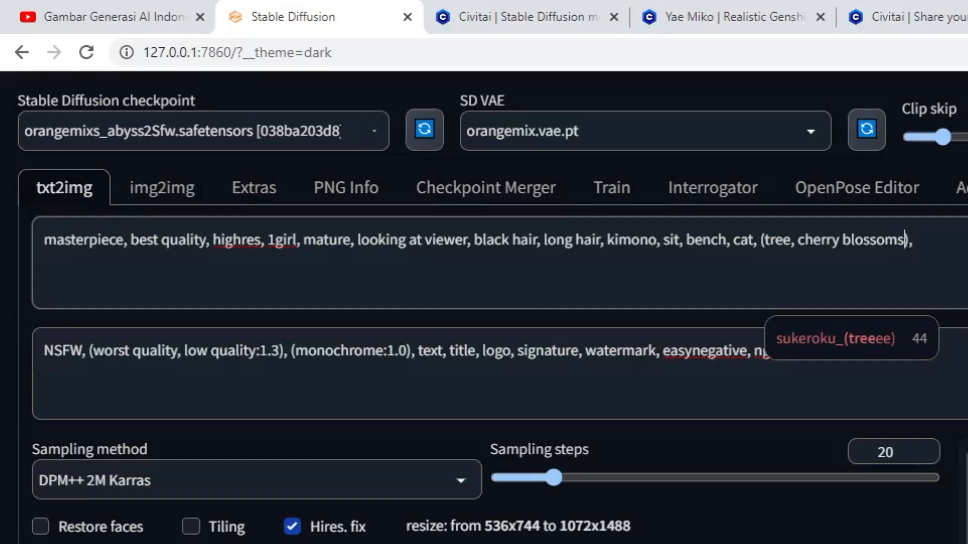
pyautogui.write(':0')
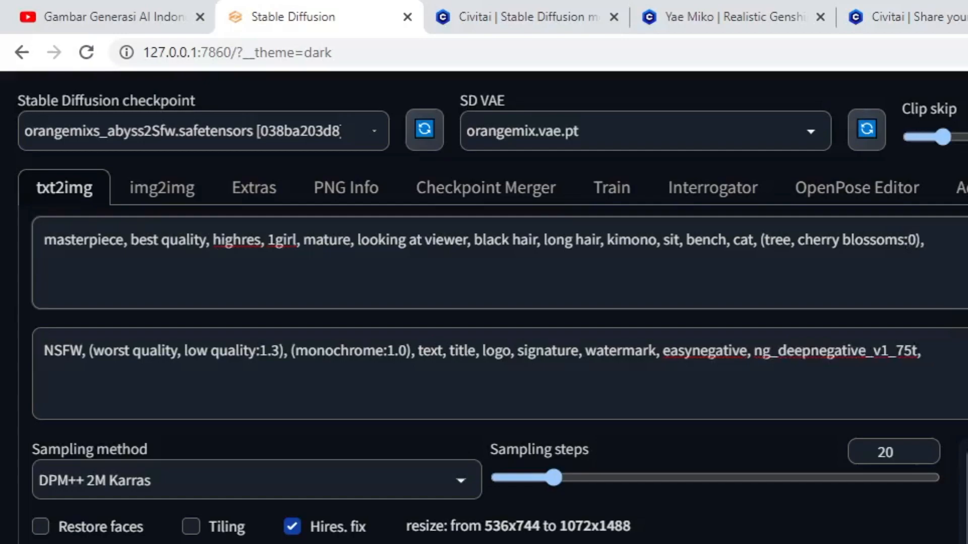
pyautogui.write('.')
pyautogui.write('3')
pyautogui.press('BackSpace')
pyautogui.press('BackSpace')
pyautogui.press('BackSpace')
pyautogui.write('1.4')
pyautogui.press('BackSpace')
pyautogui.write('4')
pyautogui.press('BackSpace')
pyautogui.write('2')
pyautogui.moveTo(798, 241); pyautogui.dragTo(930, 248)
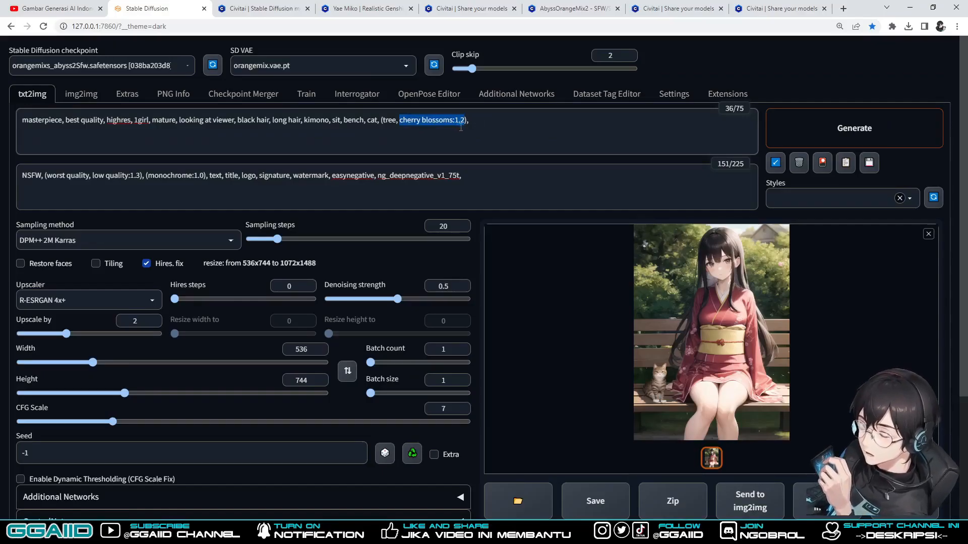
pyautogui.click(461, 128)
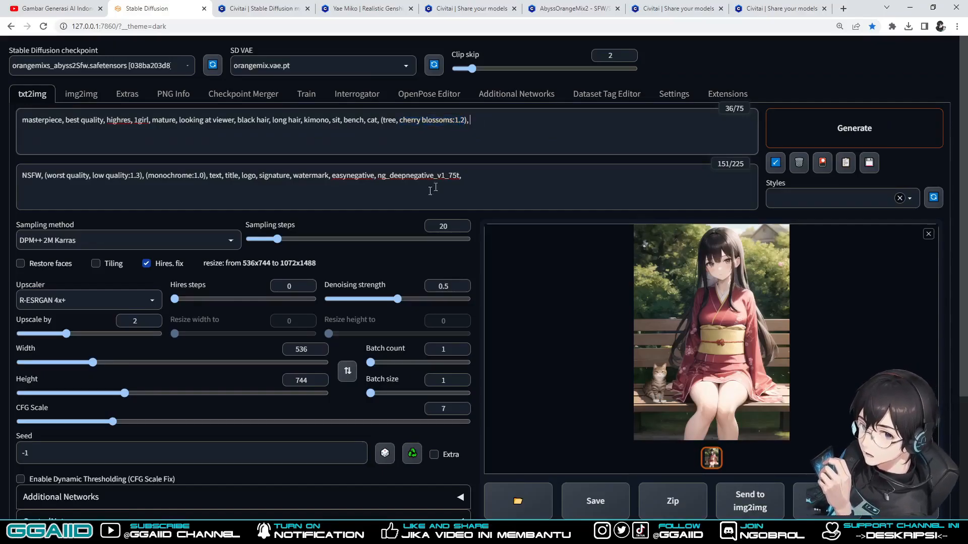
# - Generate a new image from the weighted prompt with Hires. fix turned off, and view the result enlarged
pyautogui.click(146, 264)
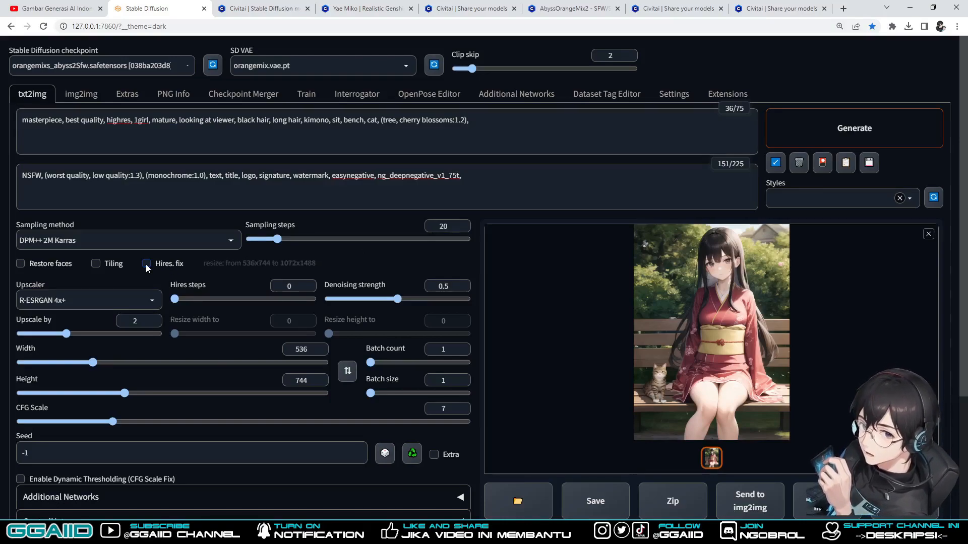
pyautogui.click(578, 202)
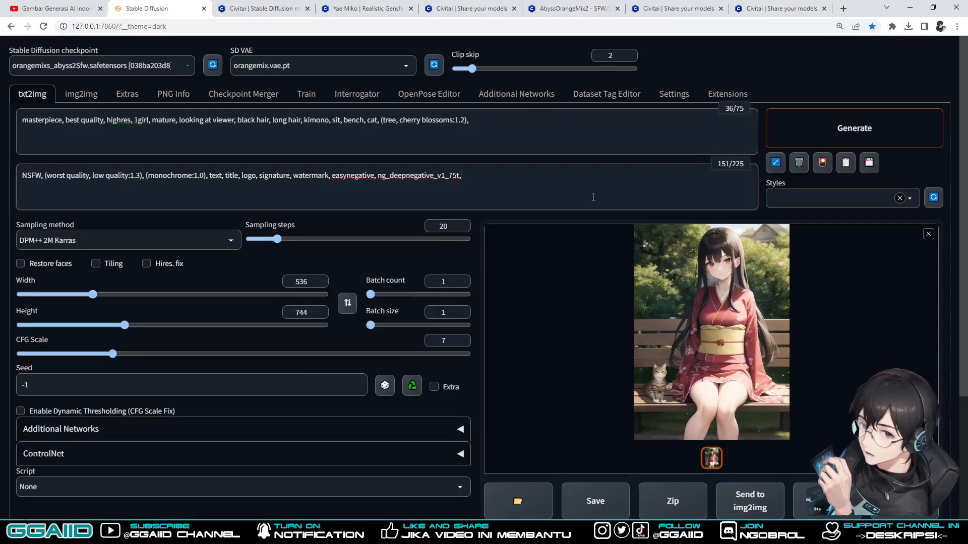
pyautogui.click(843, 128)
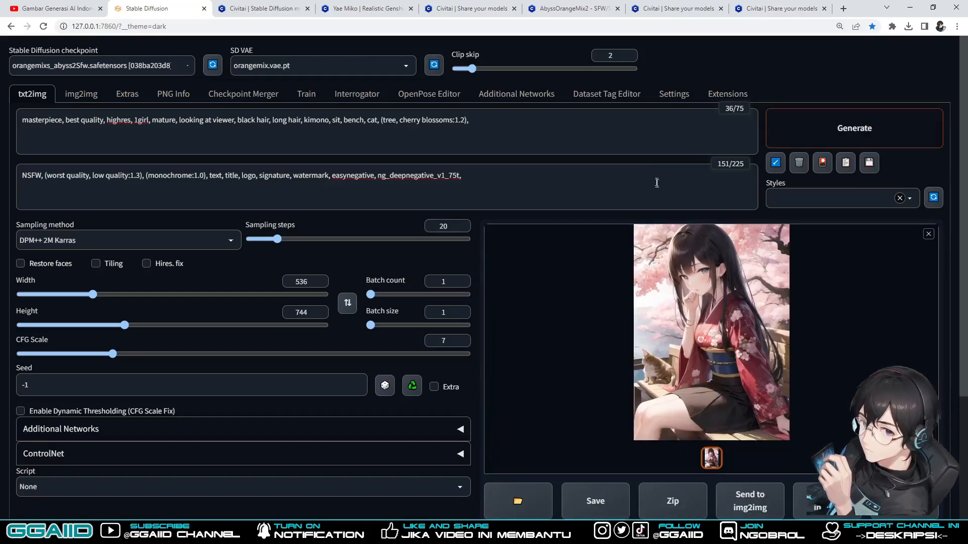
pyautogui.click(755, 353)
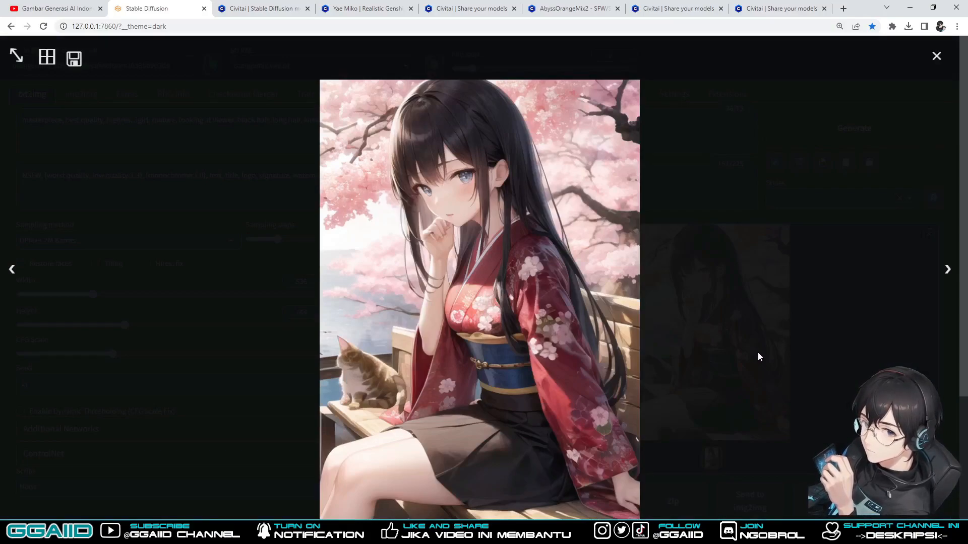
pyautogui.click(757, 352)
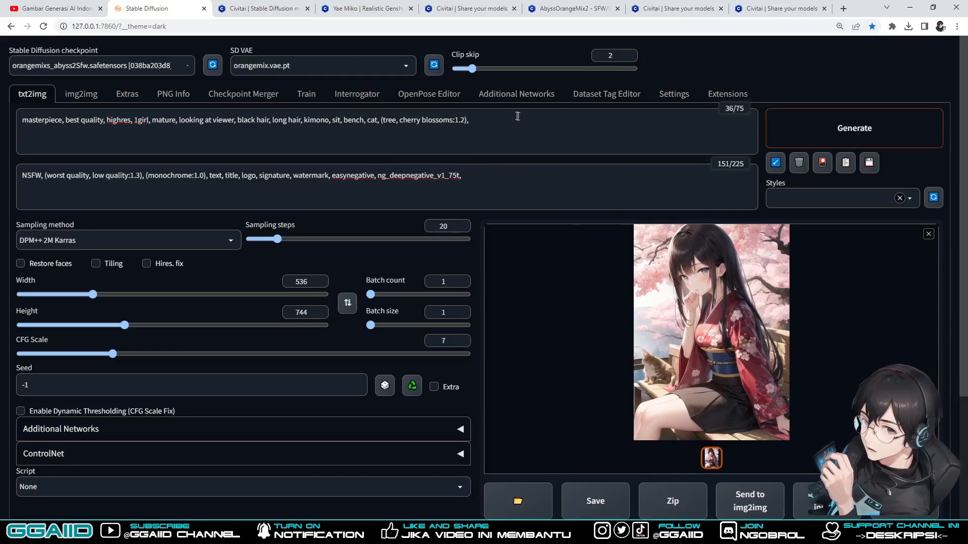
pyautogui.click(466, 122)
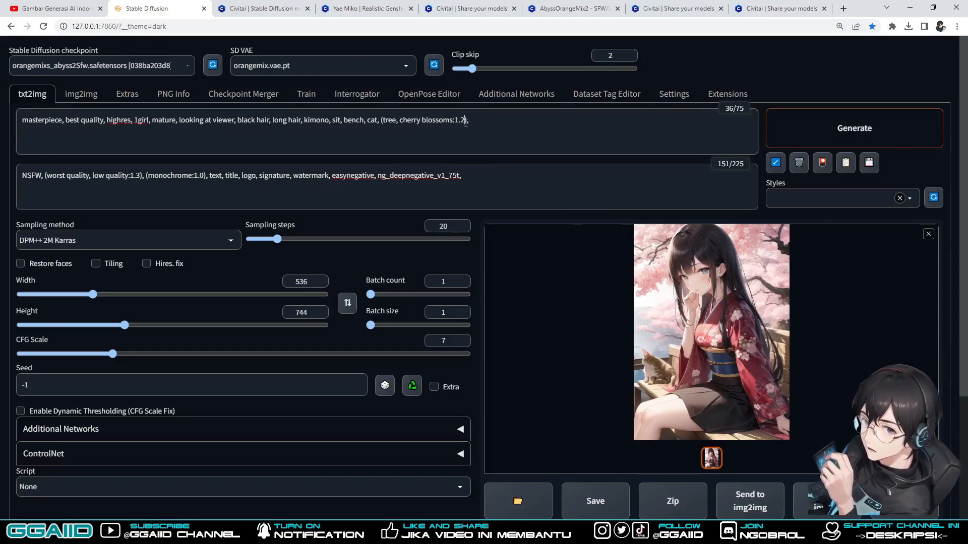
pyautogui.write('0.0')
pyautogui.moveTo(484, 122); pyautogui.dragTo(469, 123)
pyautogui.press('BackSpace')
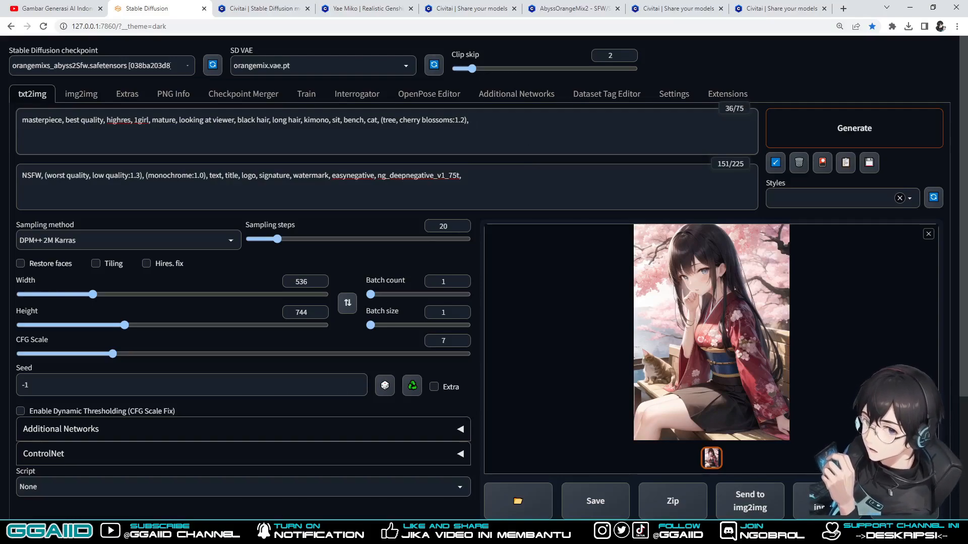
# - Switch to the Notepad notes and add the weight ":1.2" directly after "cherry blossoms" in the sample prompt
pyautogui.hotkey('alt', 'Tab')
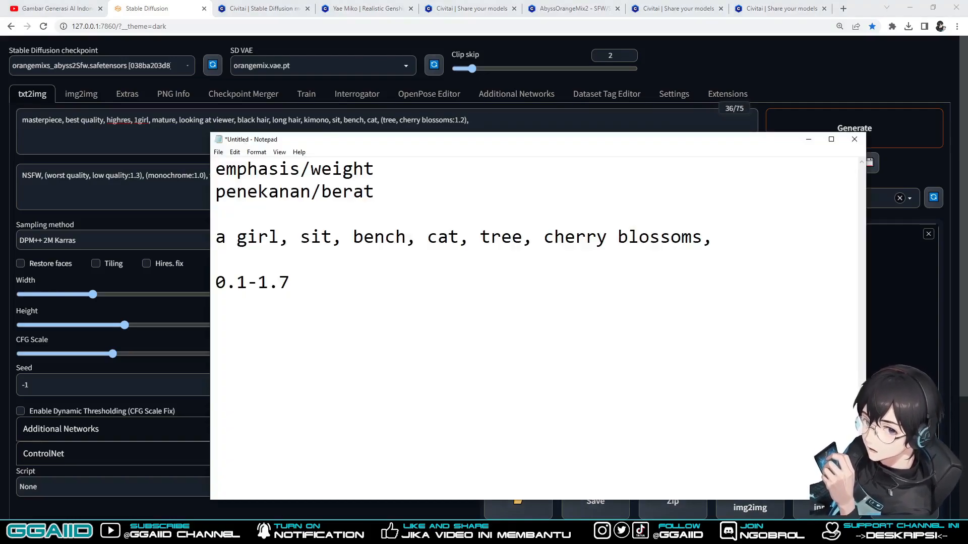
pyautogui.moveTo(216, 237); pyautogui.dragTo(703, 238)
pyautogui.click(301, 237)
pyautogui.click(480, 237)
pyautogui.press('Down')
pyautogui.moveTo(480, 237); pyautogui.dragTo(702, 237)
pyautogui.hotkey('ctrl', 'c')
pyautogui.press('End')
pyautogui.write(':1.2')
pyautogui.moveTo(545, 238); pyautogui.dragTo(702, 237)
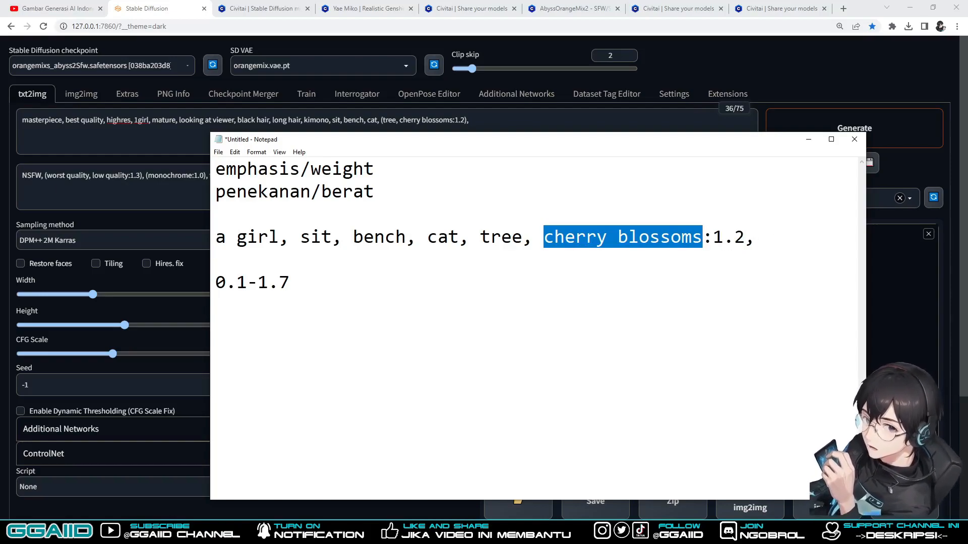
pyautogui.moveTo(216, 237); pyautogui.dragTo(747, 237)
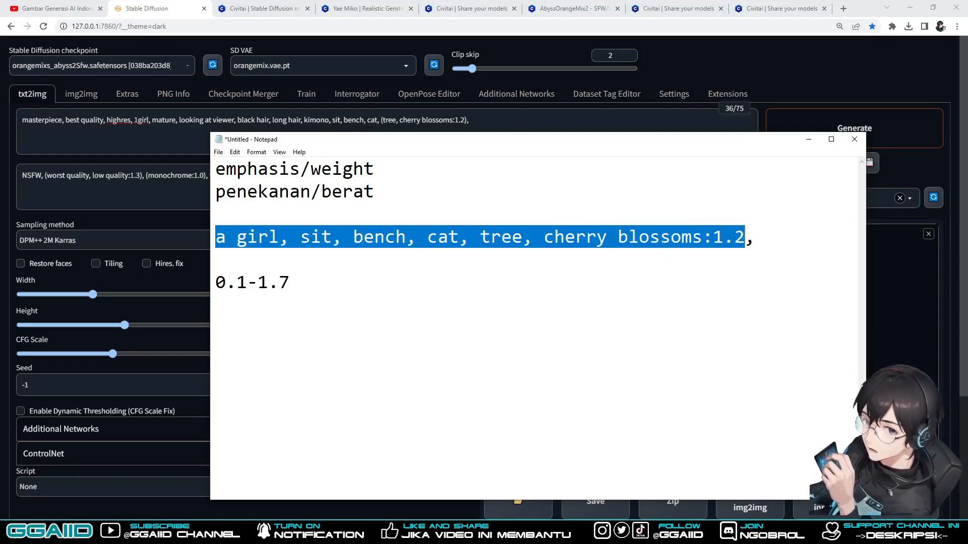
pyautogui.click(766, 237)
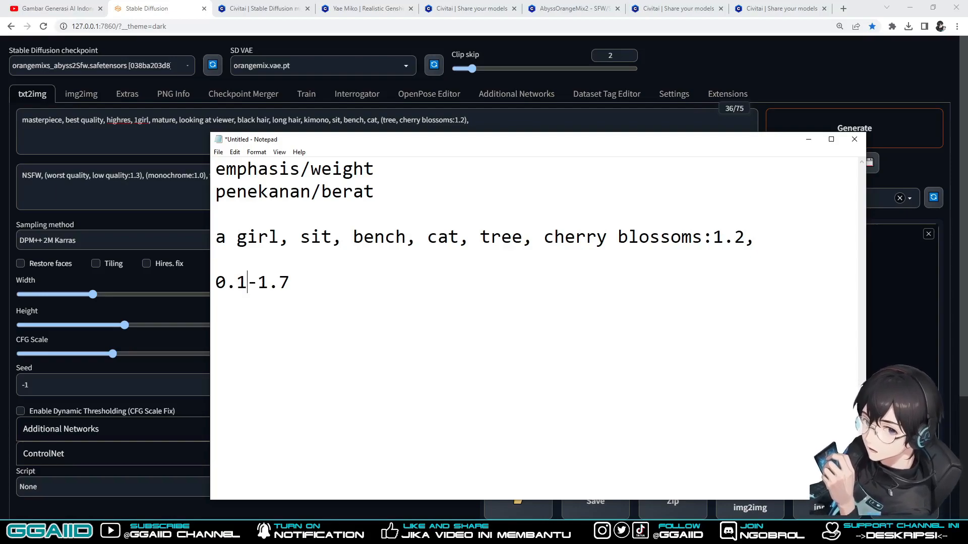
# - Rewrite the weight range line in the notes as "0.1 dibawah 1 diatas 1.7"
pyautogui.click(745, 237)
pyautogui.click(247, 282)
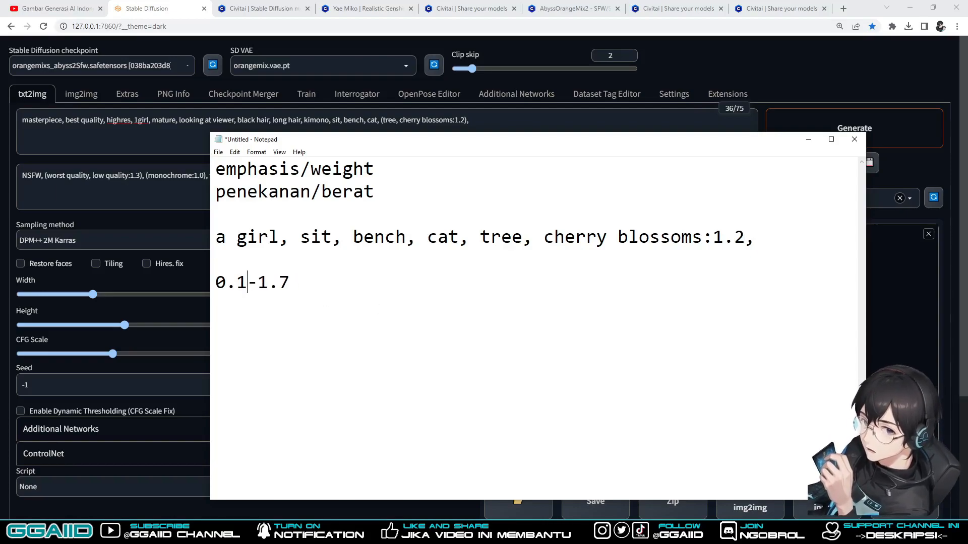
pyautogui.write('dibawah 1')
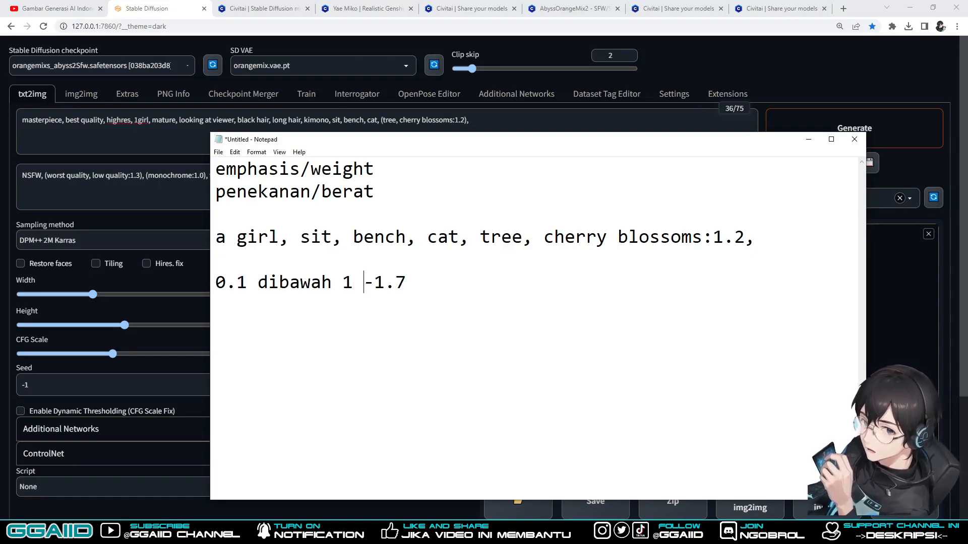
pyautogui.write('diatas')
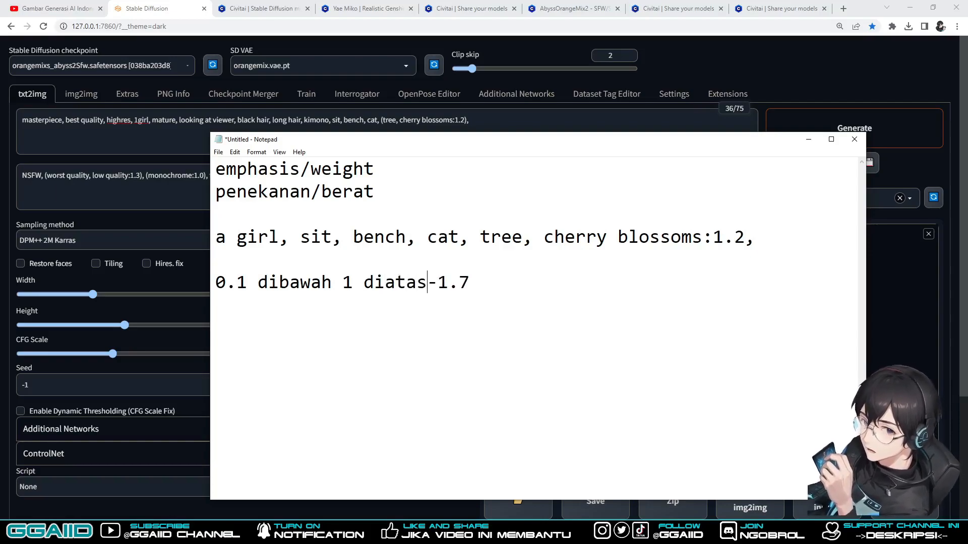
pyautogui.press('BackSpace')
pyautogui.moveTo(279, 283); pyautogui.dragTo(406, 287)
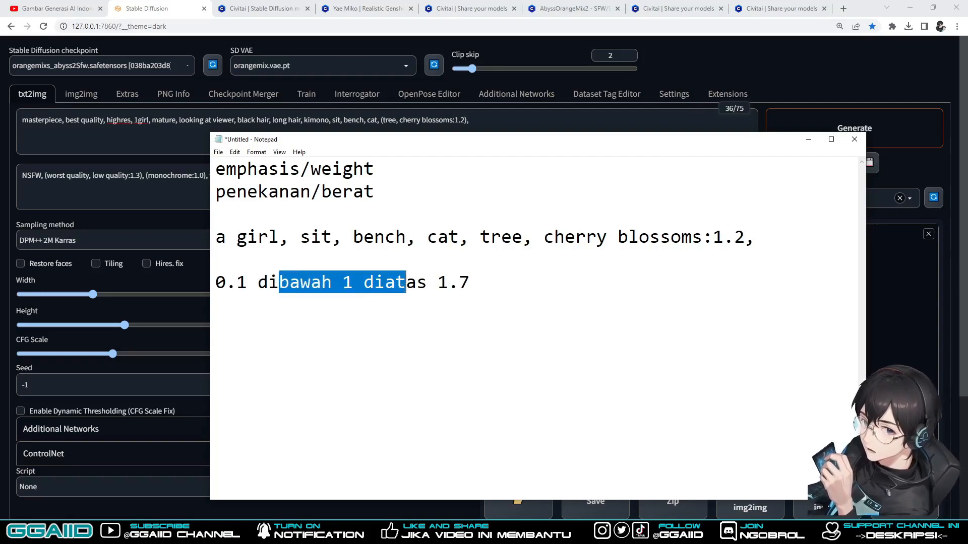
pyautogui.click(523, 306)
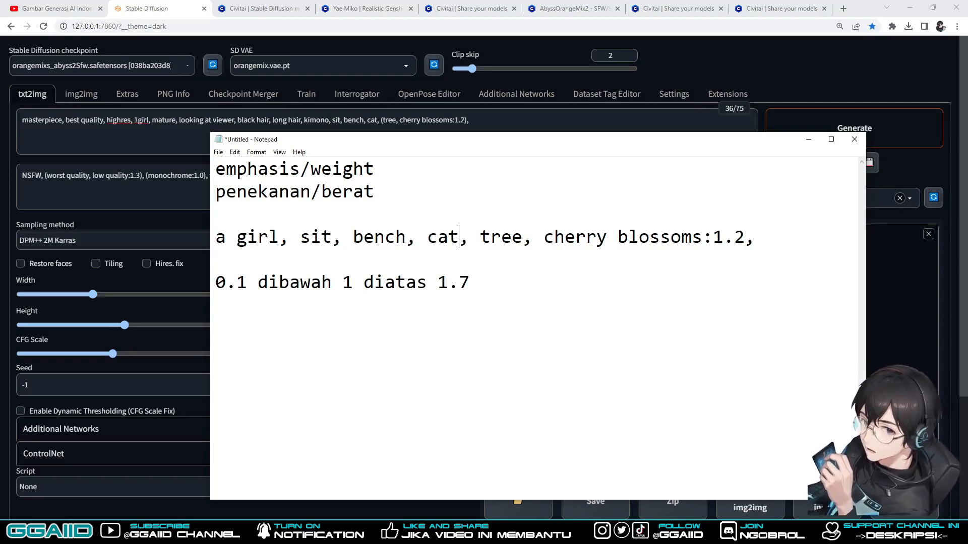
# - Enclose "cat" in double parentheses in the sample prompt of the notes
pyautogui.write(')')
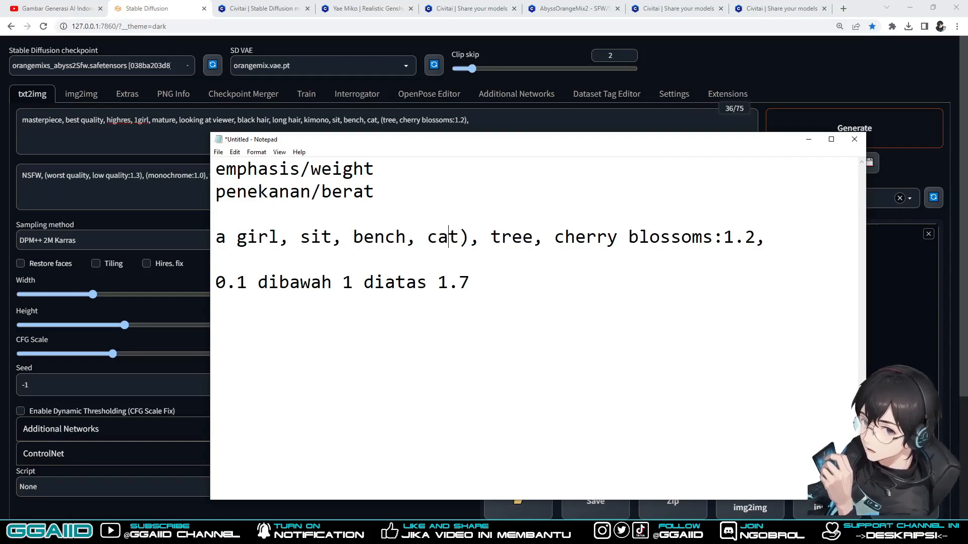
pyautogui.click(428, 237)
pyautogui.write('(')
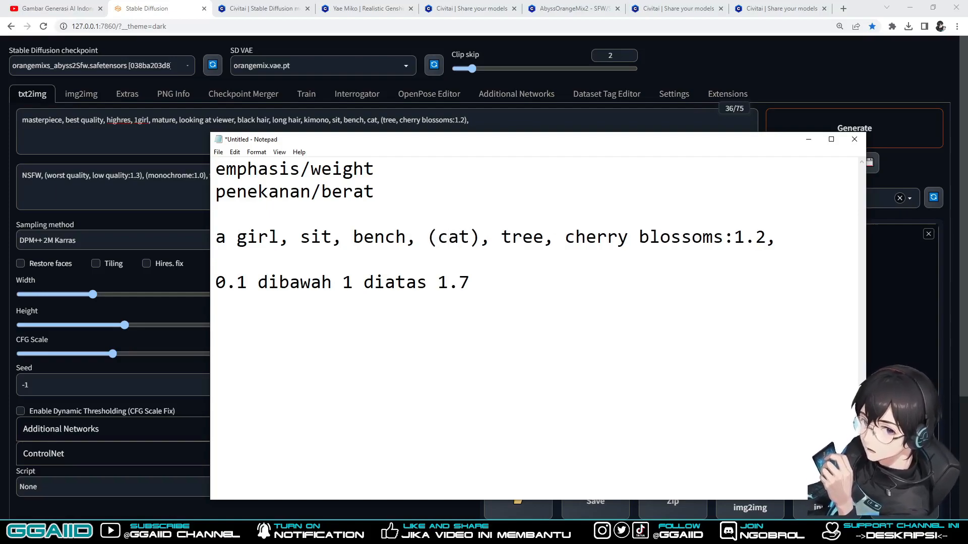
pyautogui.write('(')
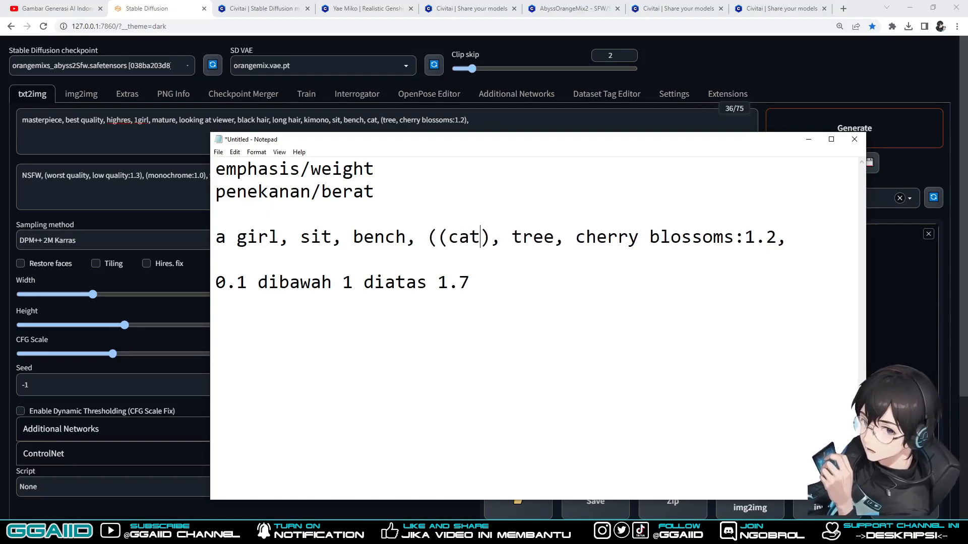
pyautogui.write(')')
# - Add a weight of 1.3 to the double-parenthesised "cat" so it reads "((cat:1.3))"
pyautogui.write(':-.')
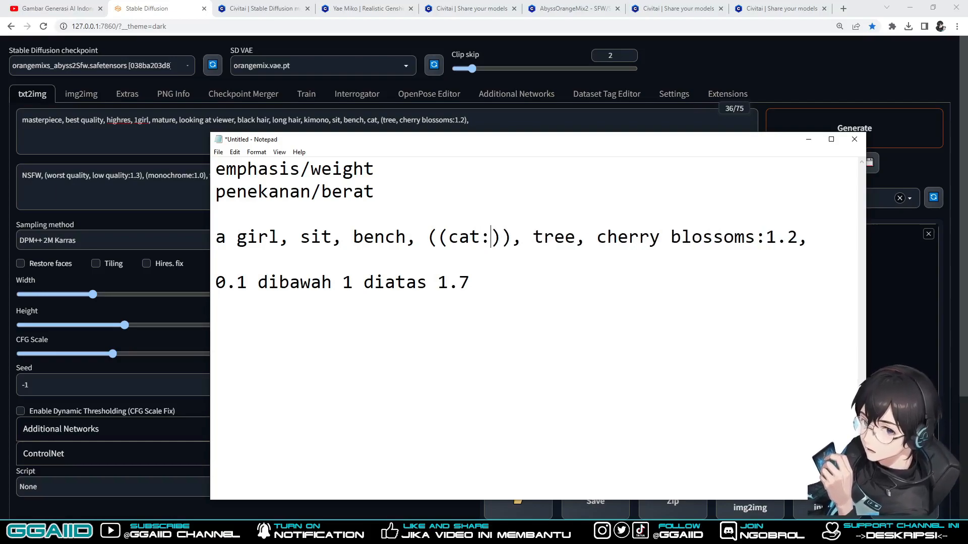
pyautogui.press('BackSpace')
pyautogui.write('0.')
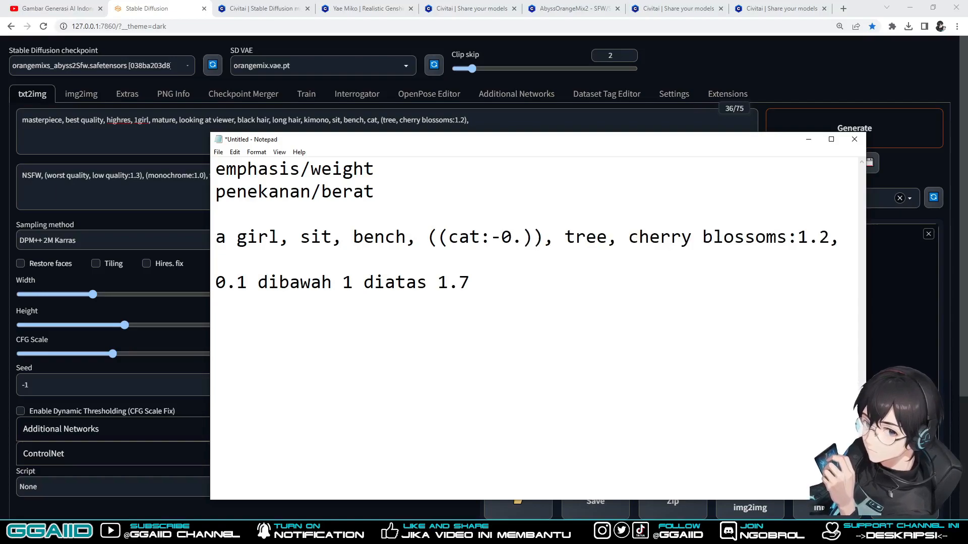
pyautogui.write('1')
pyautogui.press('BackSpace')
pyautogui.press('BackSpace')
pyautogui.press('BackSpace')
pyautogui.press('BackSpace')
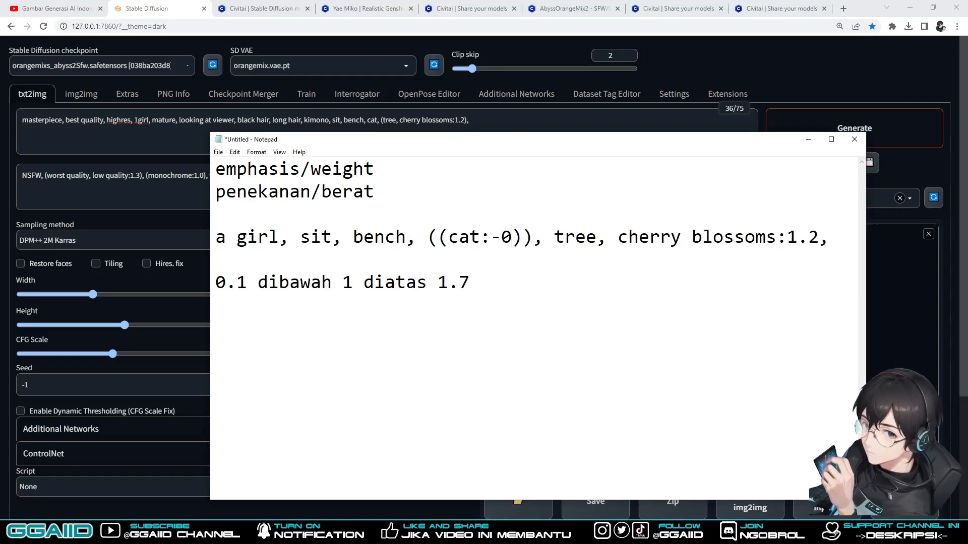
pyautogui.write('1.3')
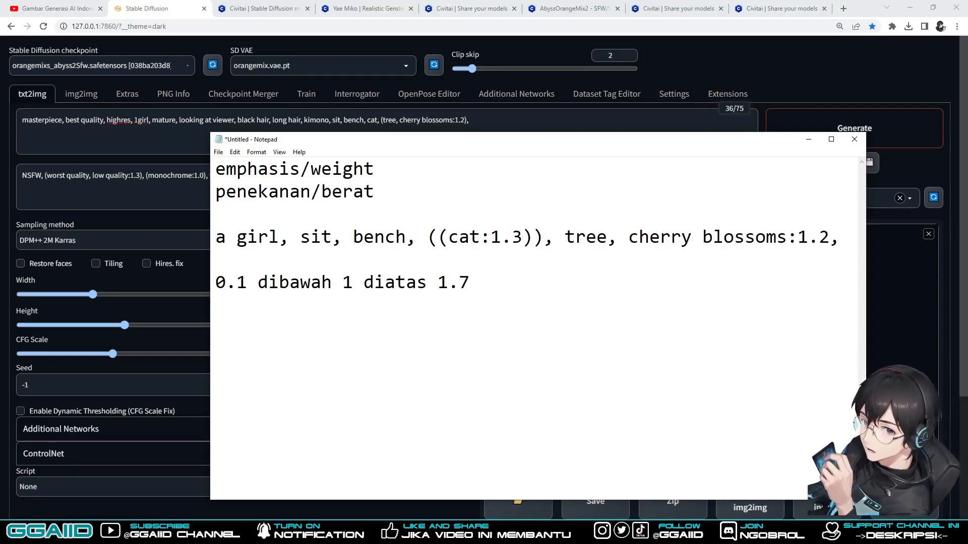
# - Enclose "blossoms:1.2" in parentheses in the sample prompt of the notes
pyautogui.click(703, 239)
pyautogui.write('(')
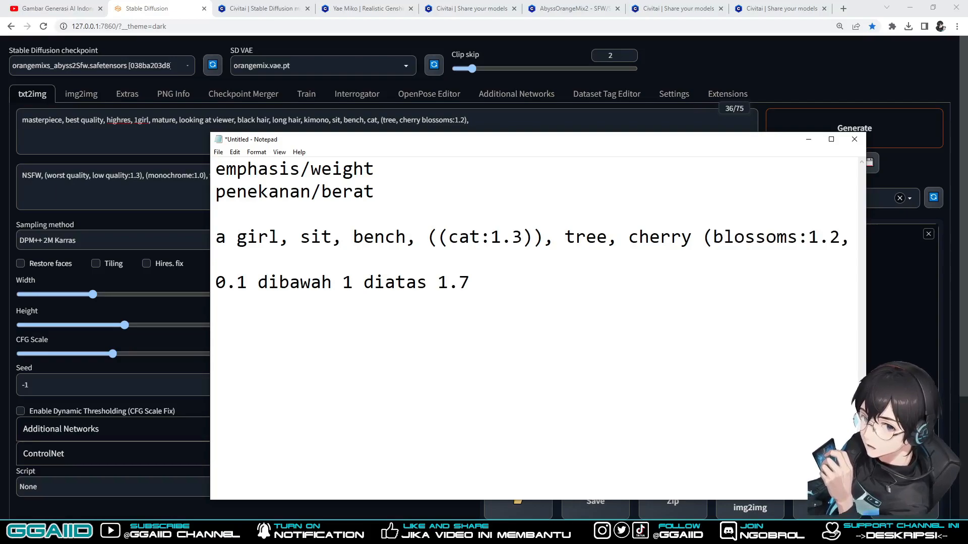
pyautogui.write(')')
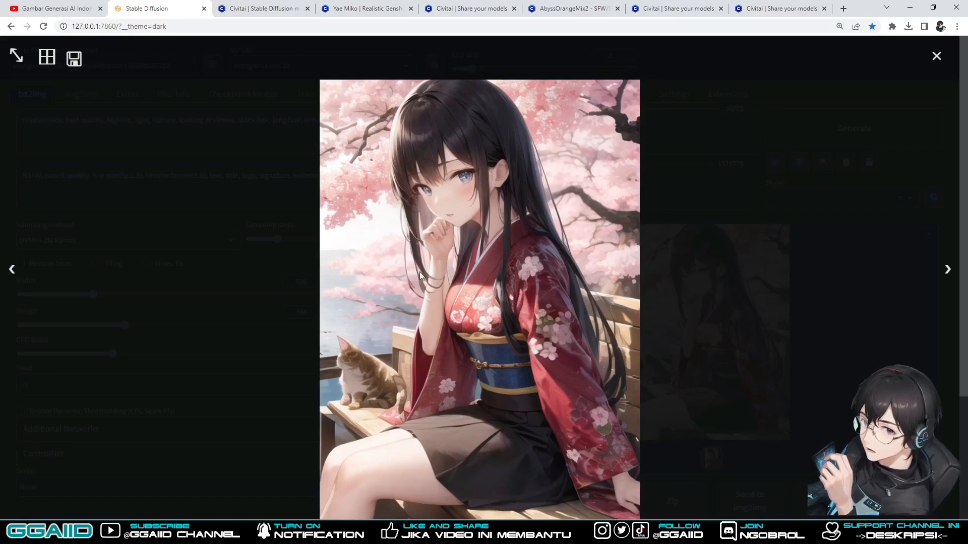
# - Close the enlarged picture of the girl in the kimono and open the PNG Info page in Stable Diffusion
pyautogui.click(837, 331)
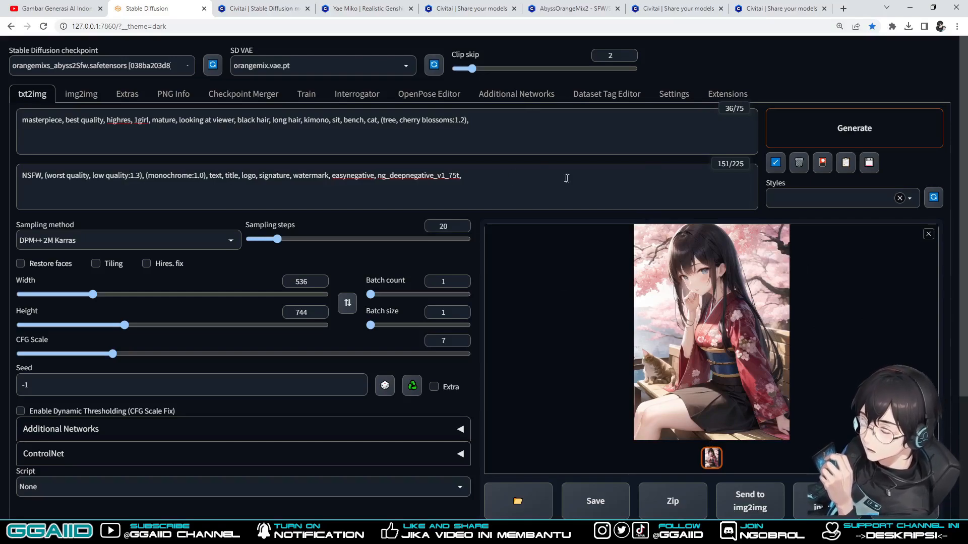
pyautogui.click(174, 96)
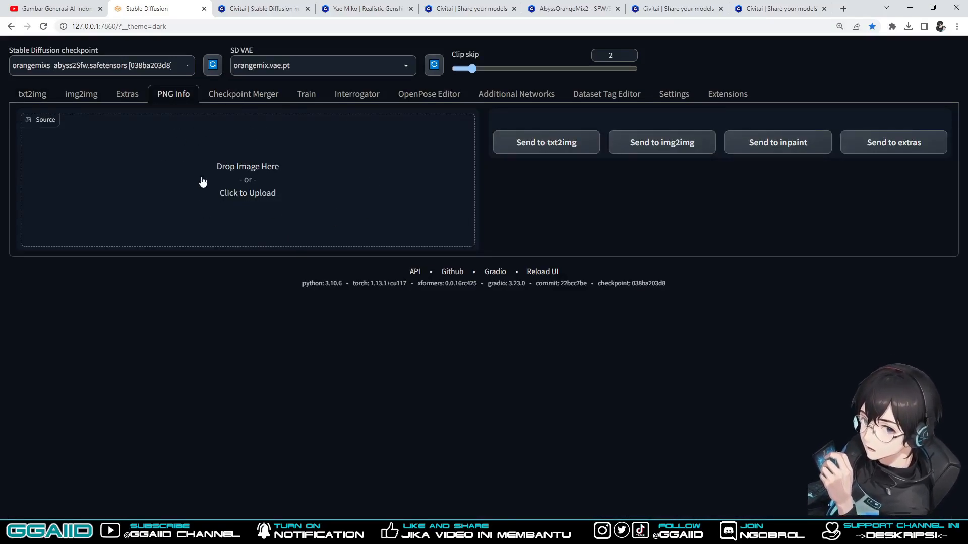
# - Look through the open Civitai model and example image pages, then return to Stable Diffusion's PNG Info
pyautogui.click(262, 7)
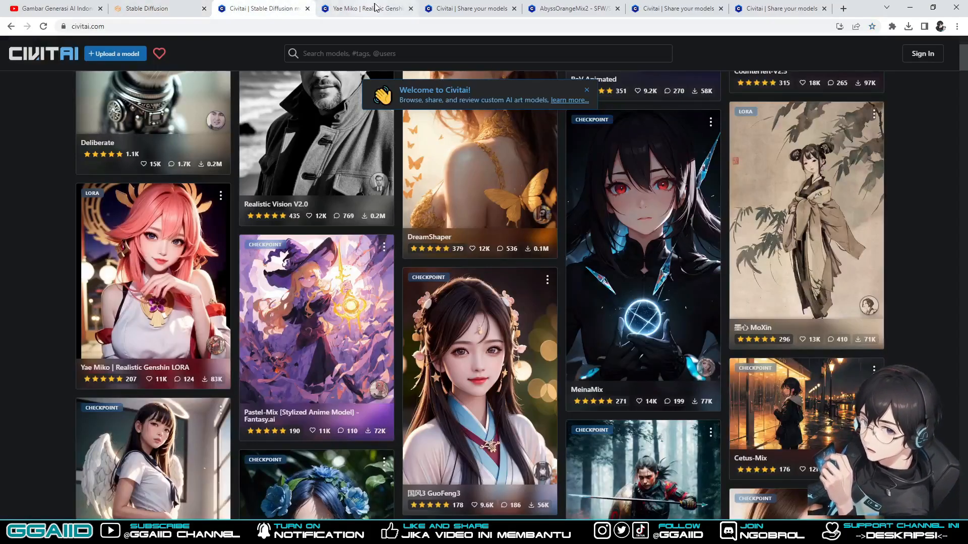
pyautogui.click(391, 8)
pyautogui.click(466, 8)
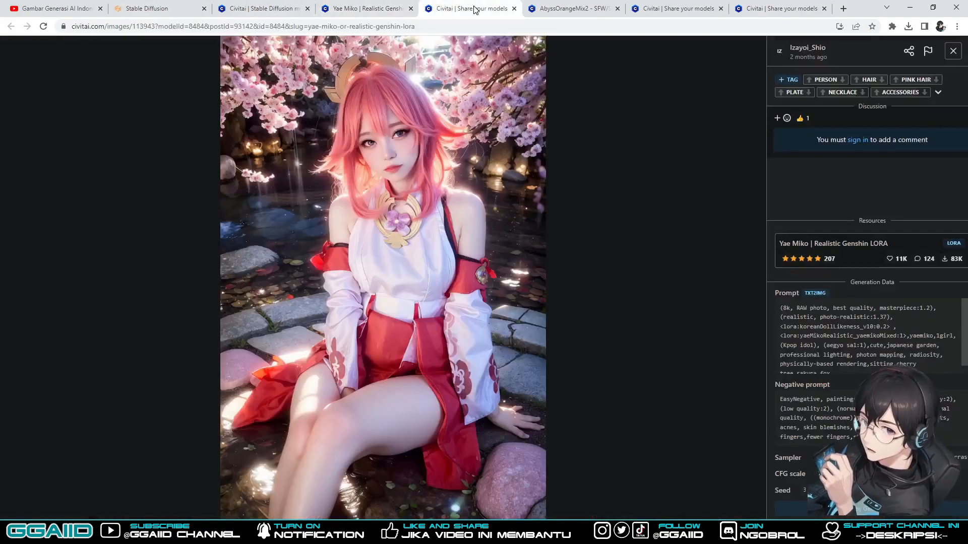
pyautogui.click(575, 12)
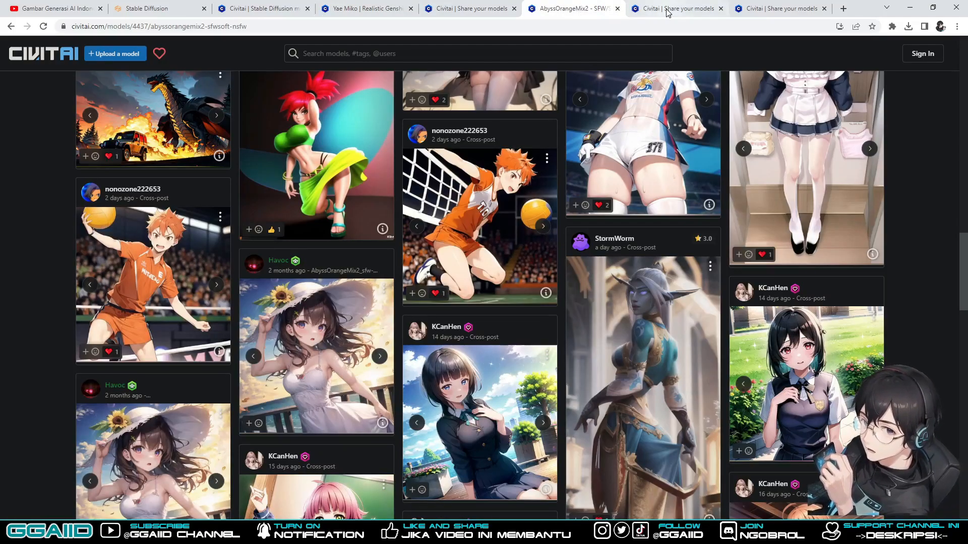
pyautogui.click(668, 13)
pyautogui.click(773, 10)
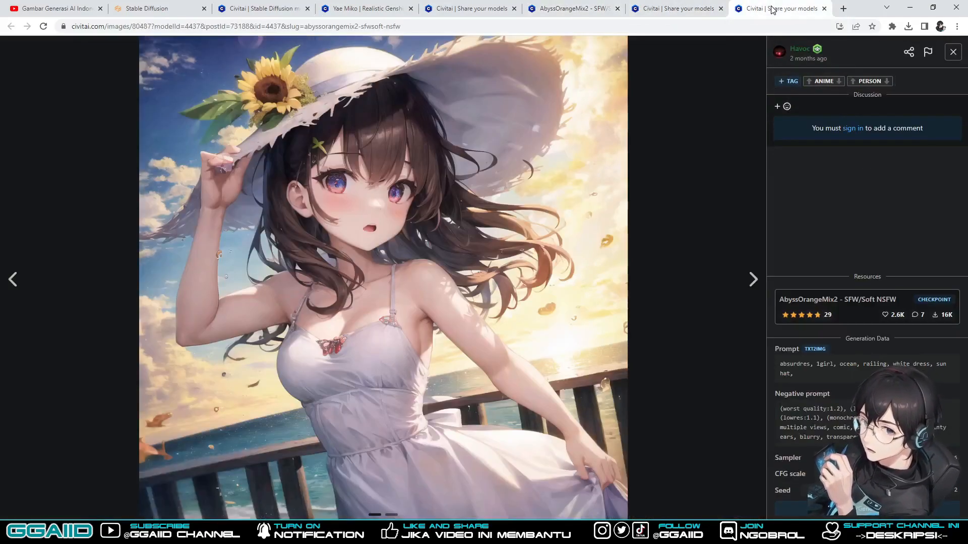
pyautogui.click(678, 8)
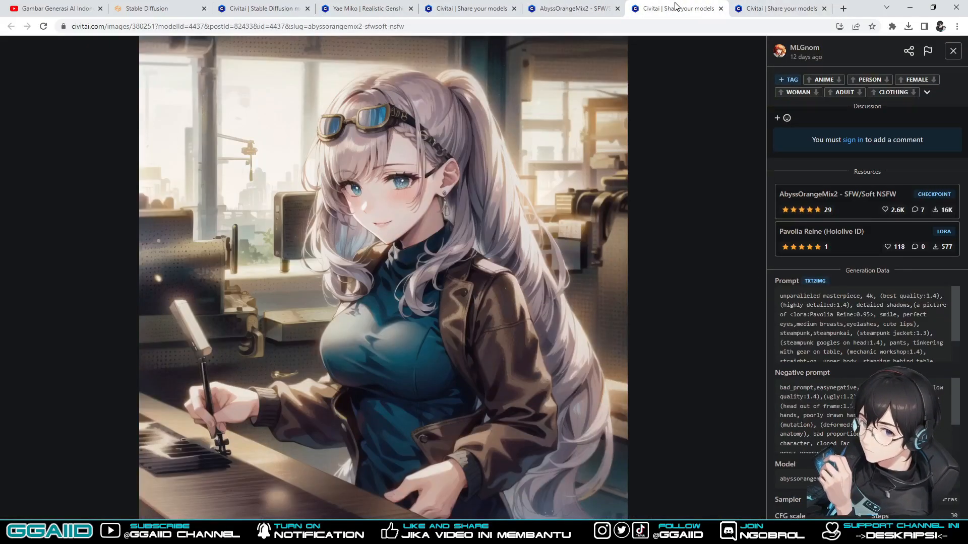
pyautogui.click(576, 3)
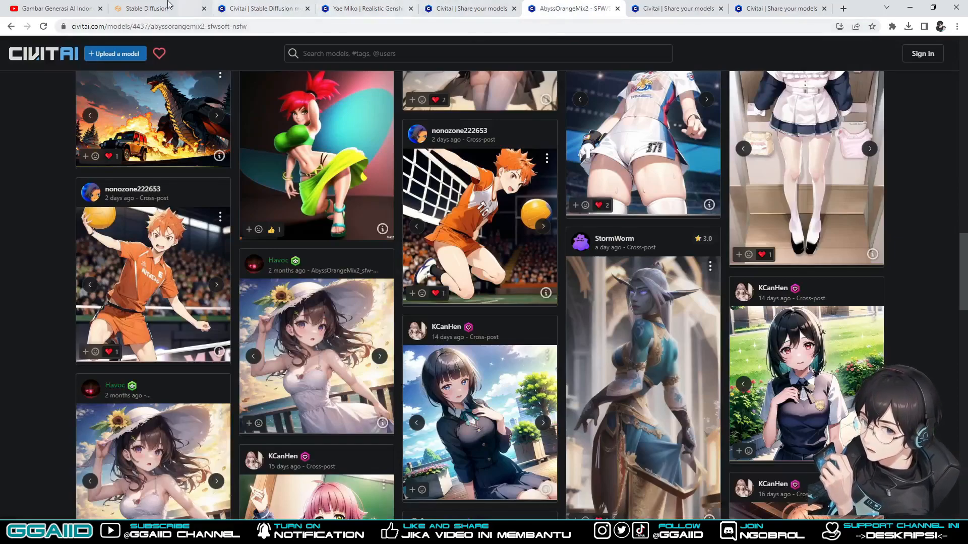
pyautogui.click(151, 8)
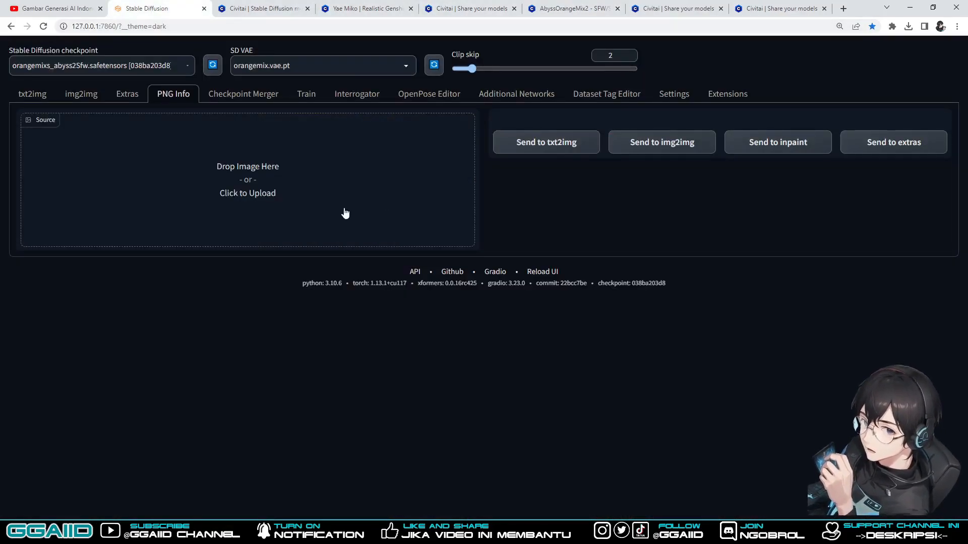
# - Find the steampunk goggles image in the AbyssOrangeMix2 gallery on Civitai and view its generation data
pyautogui.click(563, 6)
pyautogui.click(629, 5)
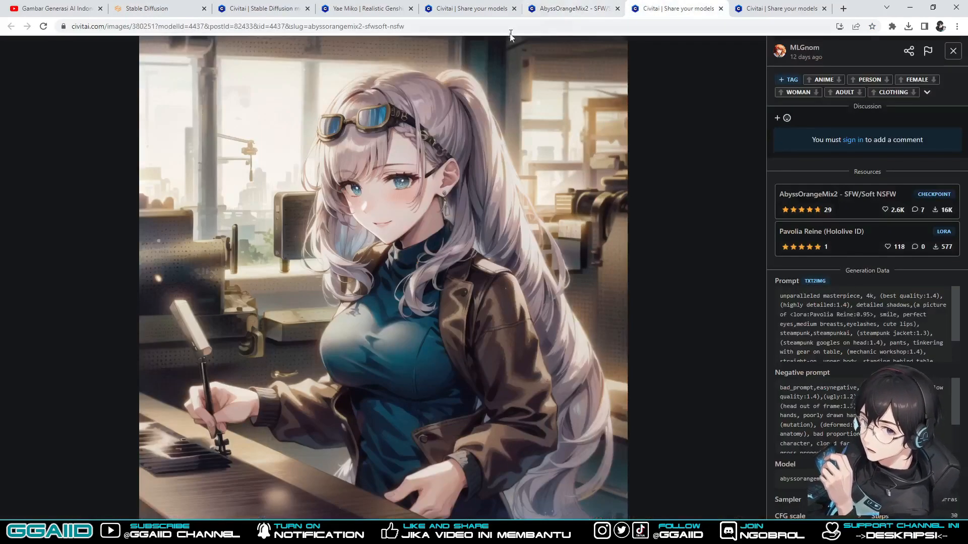
pyautogui.click(565, 9)
pyautogui.scroll(-15, 579, 195)
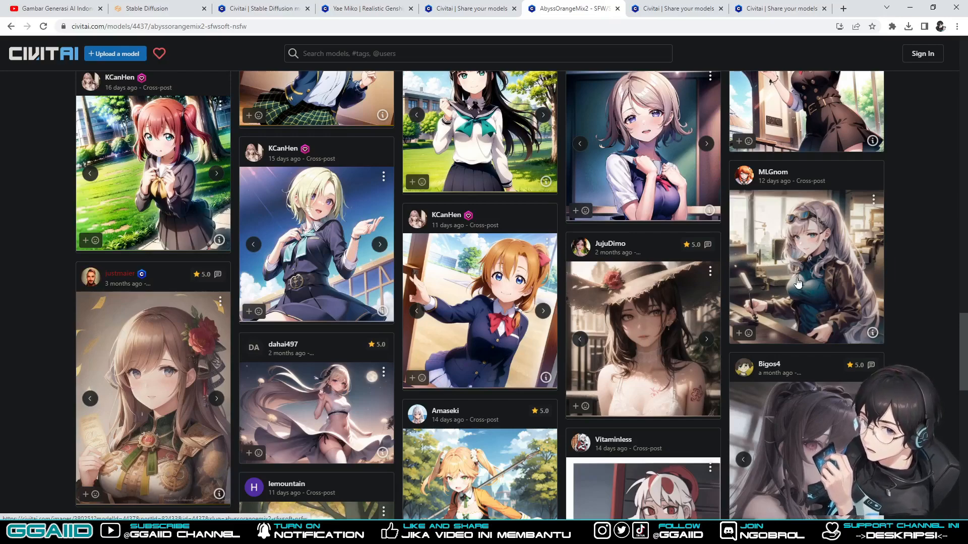
pyautogui.rightClick(785, 241)
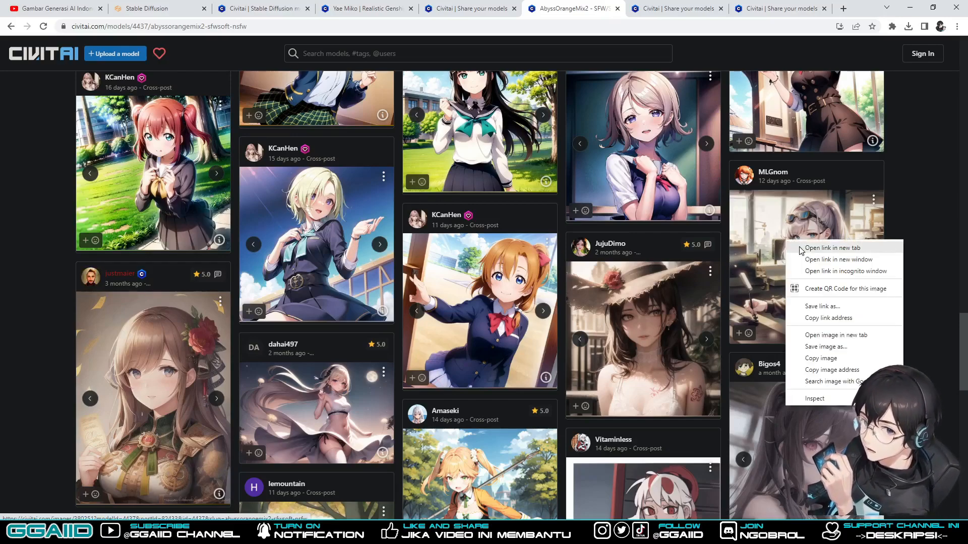
pyautogui.press('Escape')
pyautogui.click(873, 332)
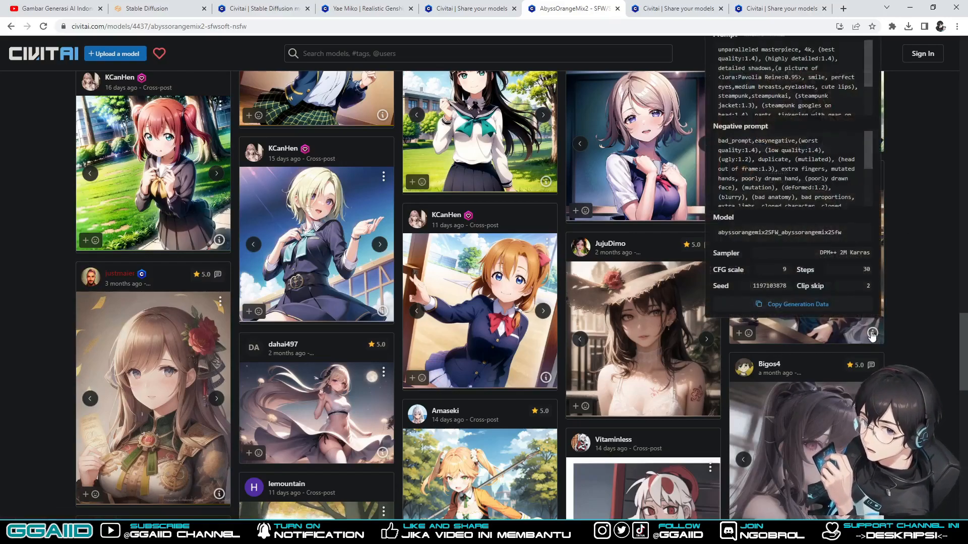
pyautogui.scroll(6, 802, 131)
pyautogui.scroll(-3, 801, 132)
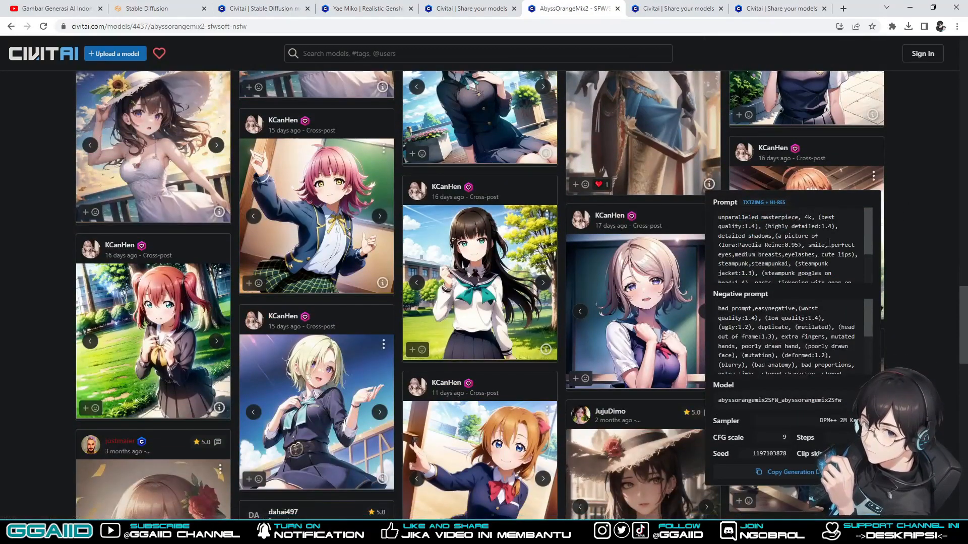
# - Return to the steampunk goggles image in the gallery, show its generation data again and dismiss it
pyautogui.scroll(-2, 864, 244)
pyautogui.scroll(-2, 869, 327)
pyautogui.moveTo(964, 332)
pyautogui.mouseDown()
pyautogui.moveTo(966, 351)
pyautogui.moveTo(967, 343)
pyautogui.mouseUp()
pyautogui.scroll(-2, 966, 345)
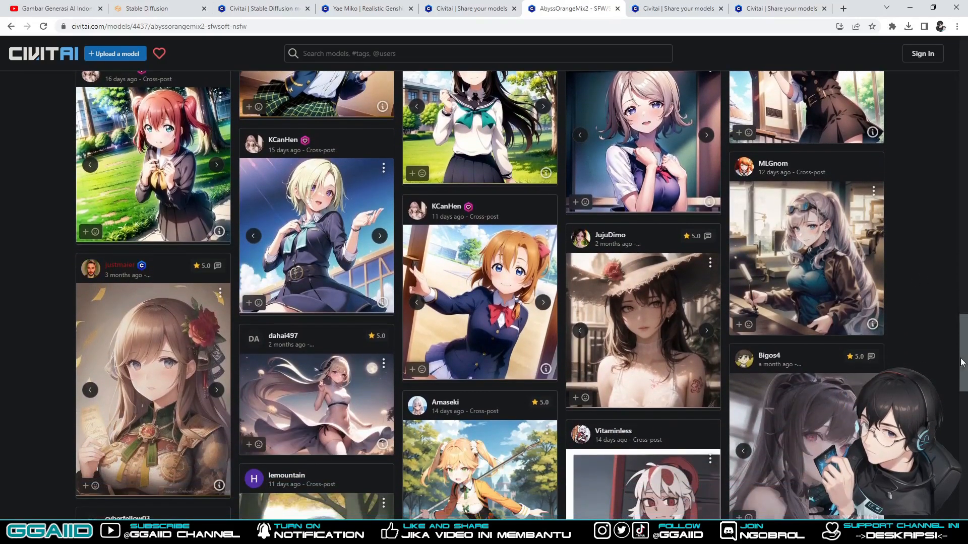
pyautogui.click(873, 325)
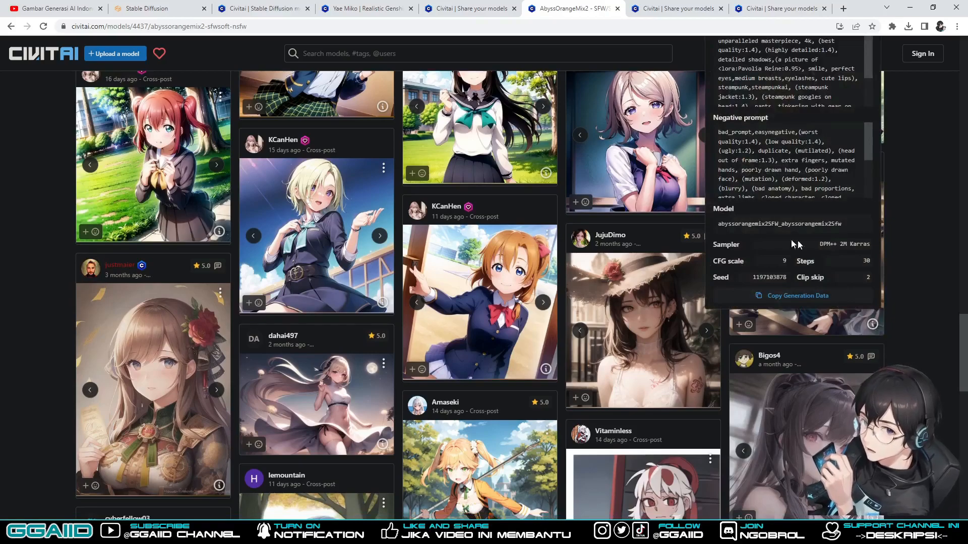
pyautogui.click(924, 235)
# - Examine the full prompt on the steampunk goggles image's own Civitai page, highlighting its text
pyautogui.click(665, 9)
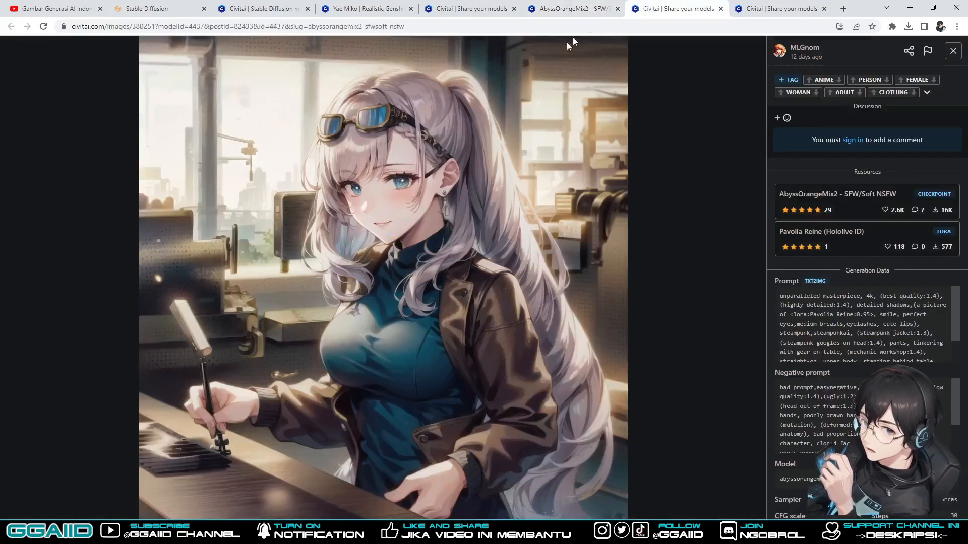
pyautogui.moveTo(775, 298); pyautogui.dragTo(779, 398)
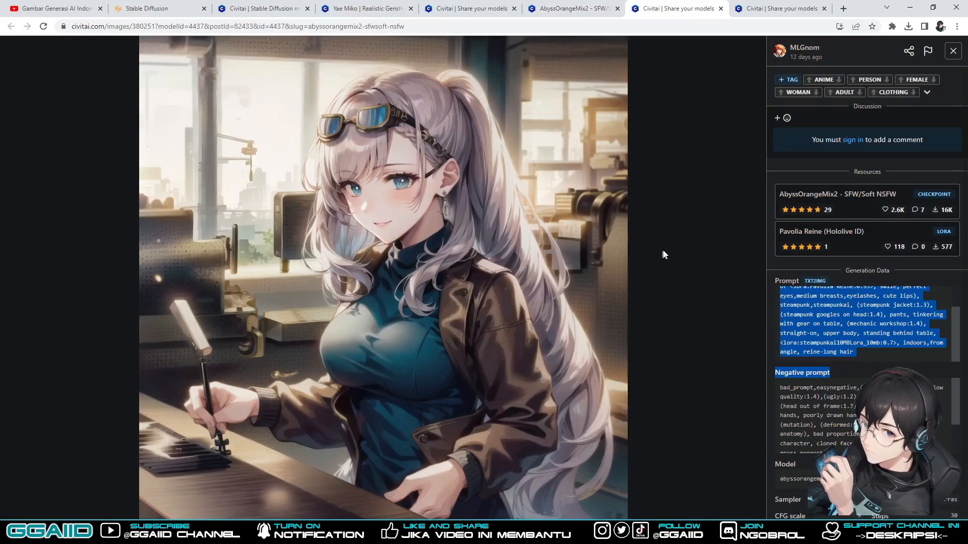
pyautogui.click(702, 247)
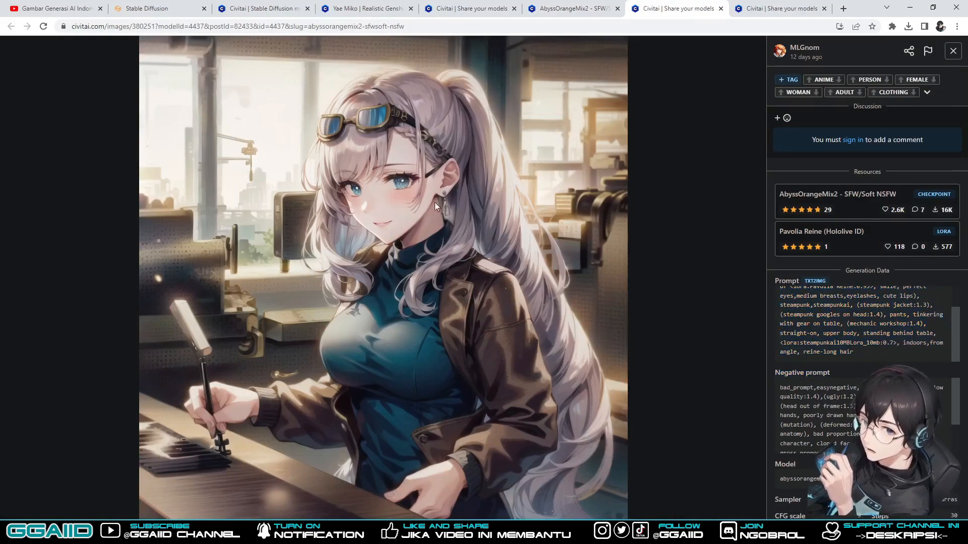
# - Check the options for saving the image, then open the downloads folder "Bahan 3" and select 380251.png
pyautogui.rightClick(505, 160)
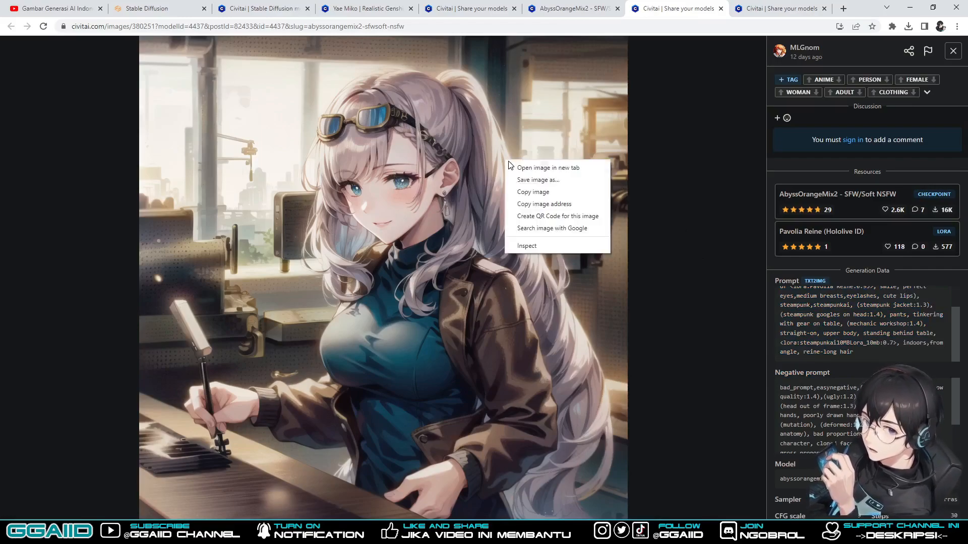
pyautogui.rightClick(532, 116)
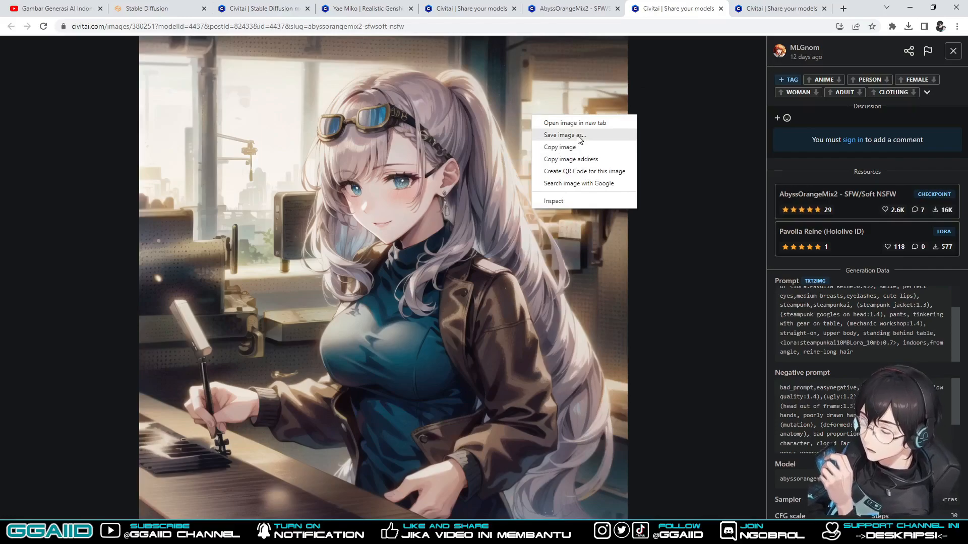
pyautogui.click(908, 26)
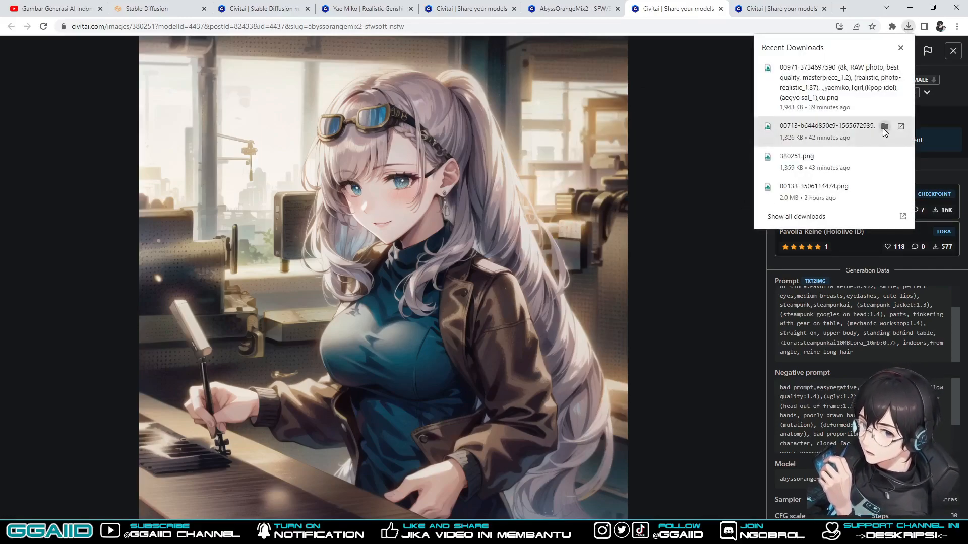
pyautogui.click(884, 126)
pyautogui.click(698, 135)
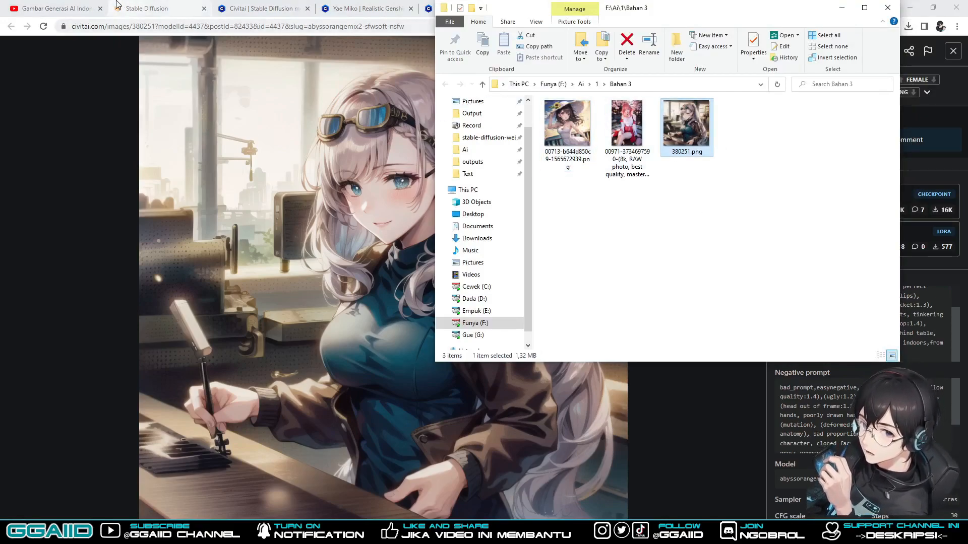
# - Switch to Stable Diffusion and load 380251.png from the folder as the PNG Info source image
pyautogui.click(141, 8)
pyautogui.moveTo(185, 533)
pyautogui.click(252, 502)
pyautogui.moveTo(692, 151); pyautogui.dragTo(323, 165)
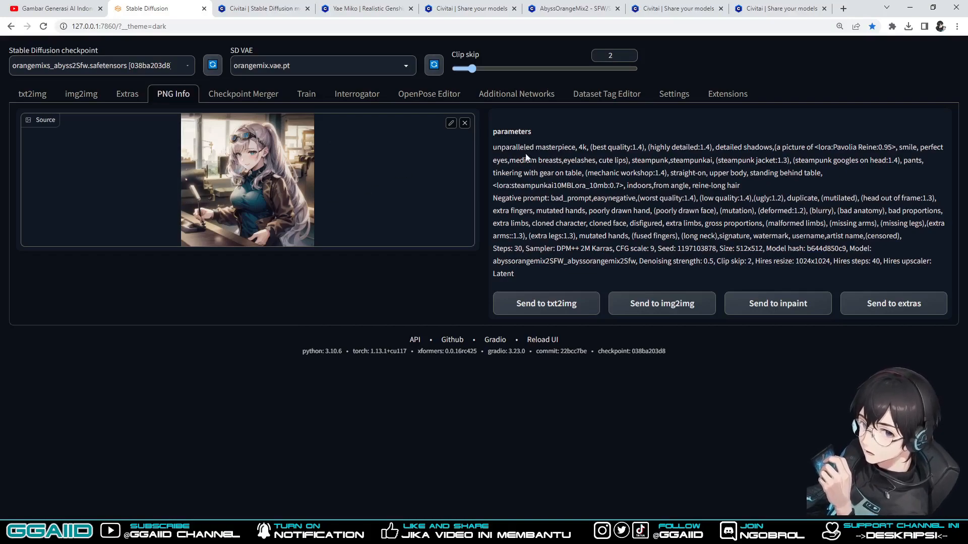
# - Examine the generation parameters read from the image, highlighting the full text and then the sampler
pyautogui.moveTo(493, 146); pyautogui.dragTo(550, 150)
pyautogui.moveTo(493, 131)
pyautogui.mouseDown()
pyautogui.moveTo(650, 160)
pyautogui.moveTo(580, 185)
pyautogui.moveTo(683, 199)
pyautogui.moveTo(917, 260)
pyautogui.moveTo(936, 274)
pyautogui.mouseUp()
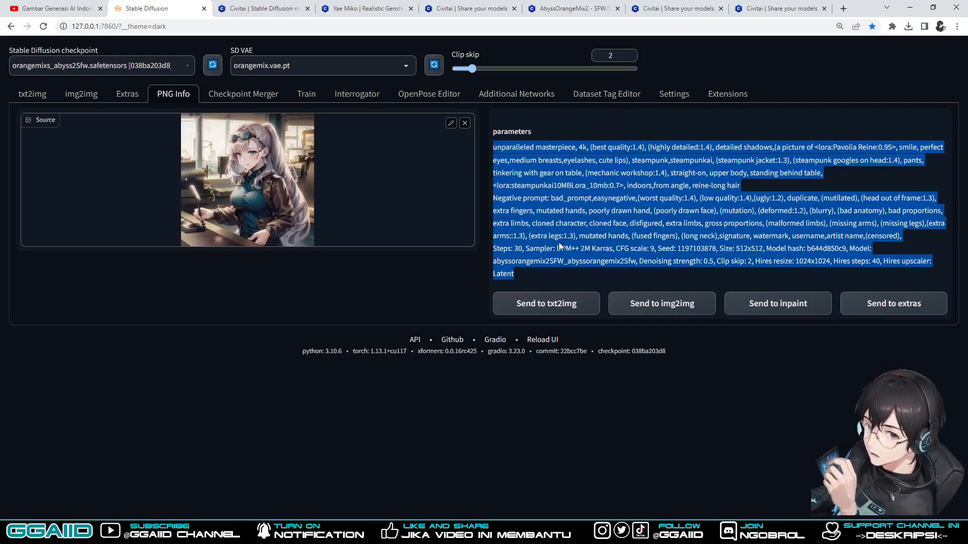
pyautogui.click(498, 249)
pyautogui.moveTo(494, 249); pyautogui.dragTo(585, 252)
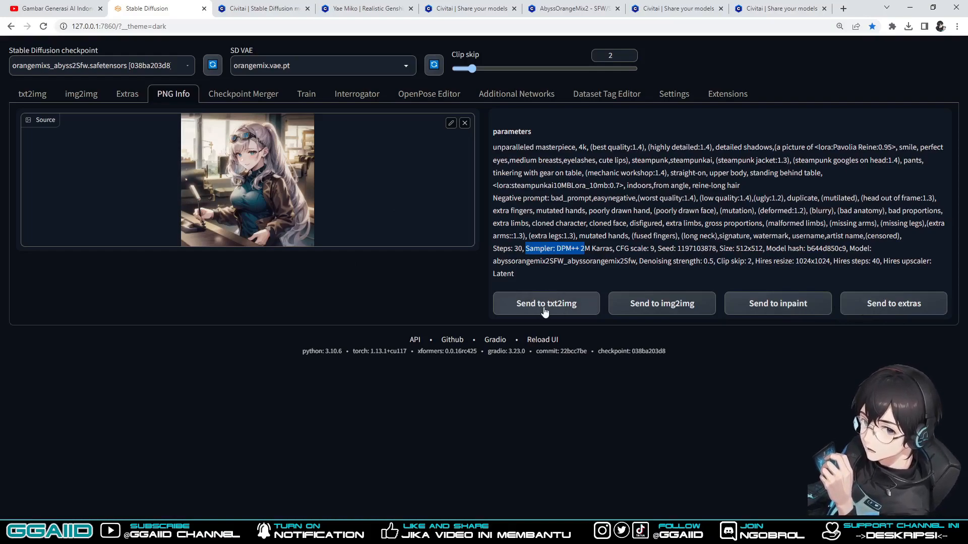
# - Return to txt2img and reload the Stable Diffusion page to clear its prompts and settings
pyautogui.click(34, 97)
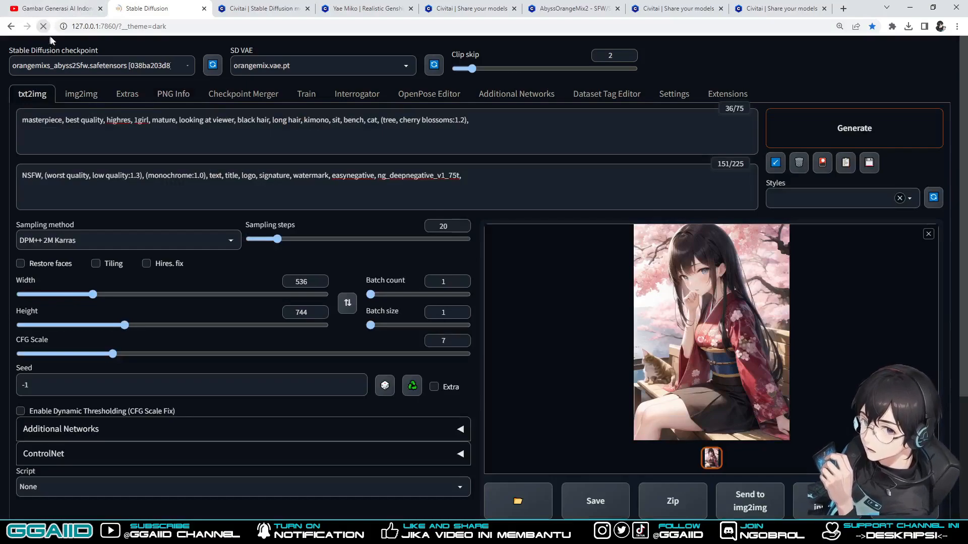
pyautogui.click(46, 31)
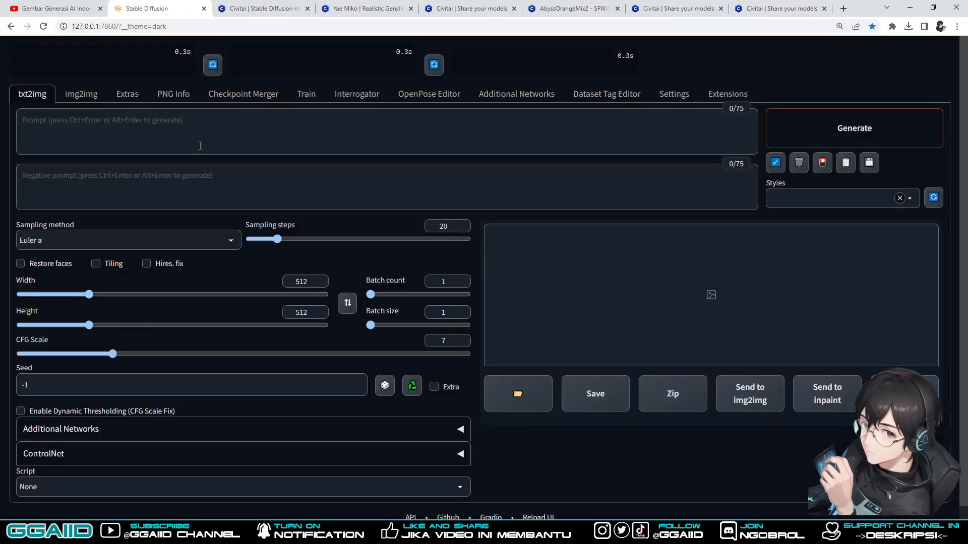
# - Load 380251.png from the "Bahan 3" folder into PNG Info and send its parameters to txt2img
pyautogui.click(177, 95)
pyautogui.moveTo(220, 518)
pyautogui.click(255, 465)
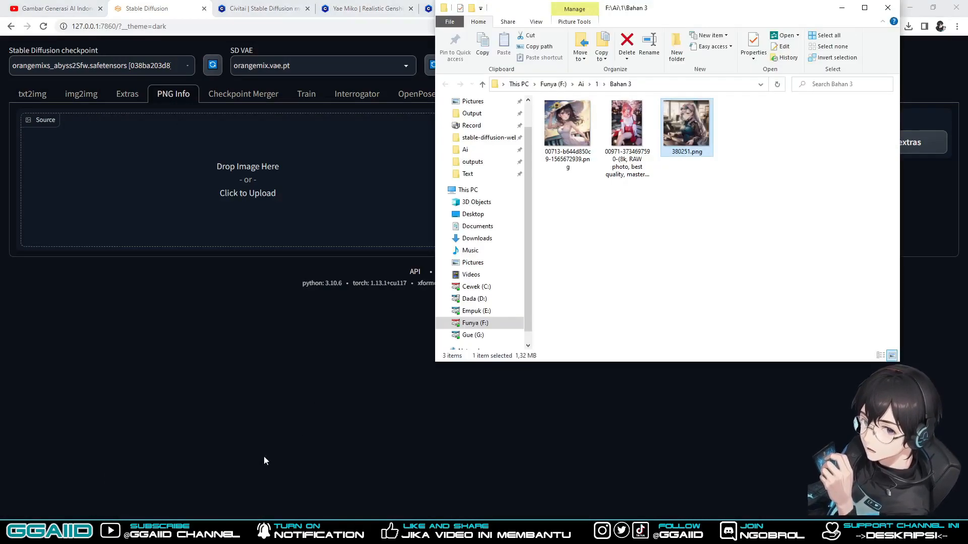
pyautogui.moveTo(678, 129); pyautogui.dragTo(270, 182)
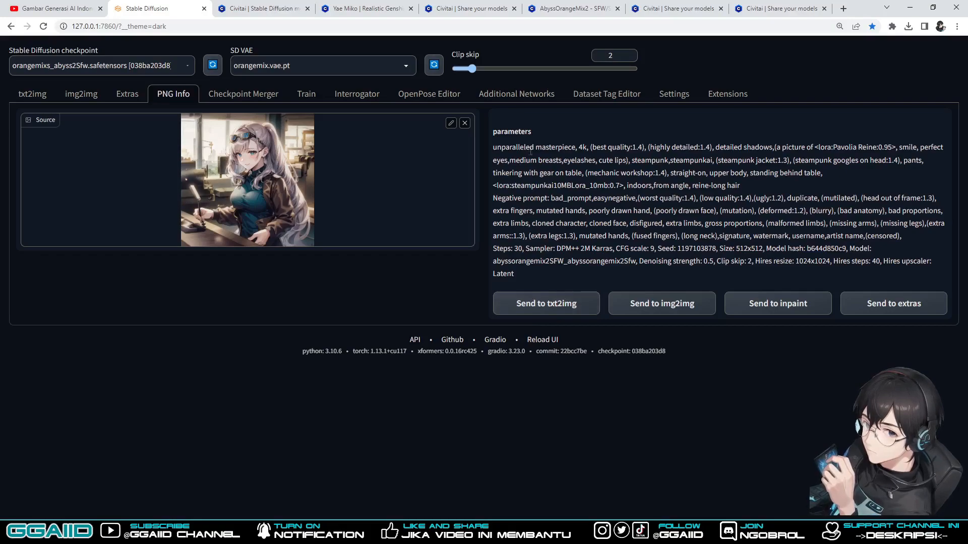
pyautogui.click(542, 306)
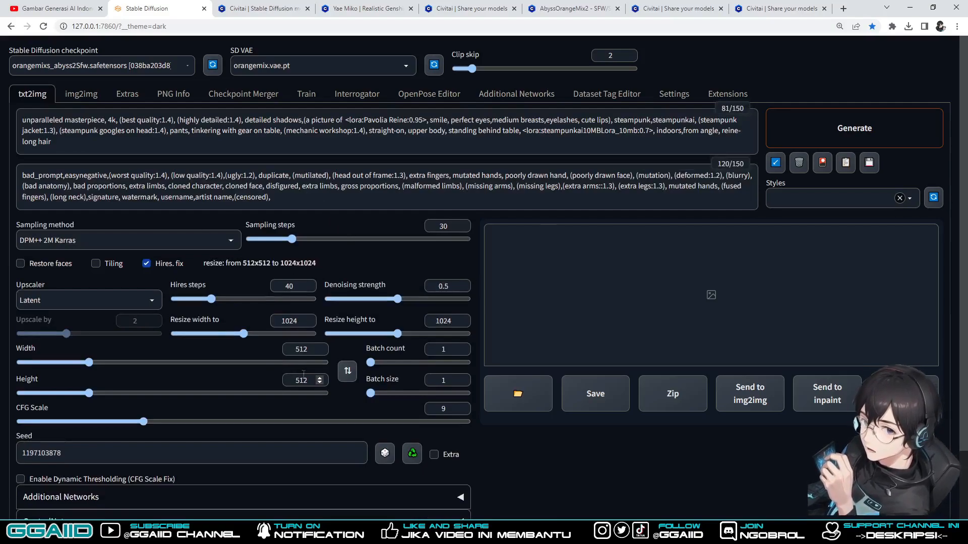
# - Go back to PNG Info and highlight the model name in the image's parameters
pyautogui.click(173, 94)
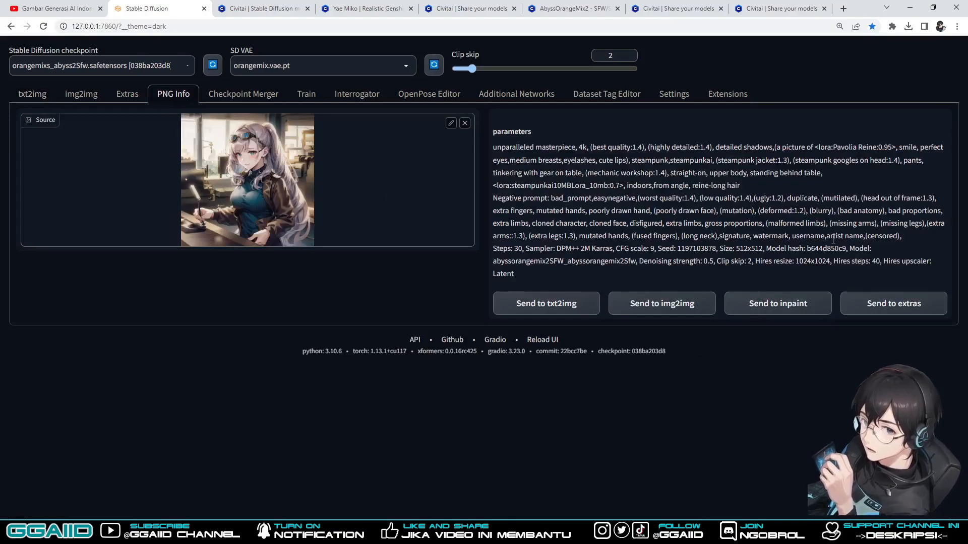
pyautogui.moveTo(850, 248); pyautogui.dragTo(568, 263)
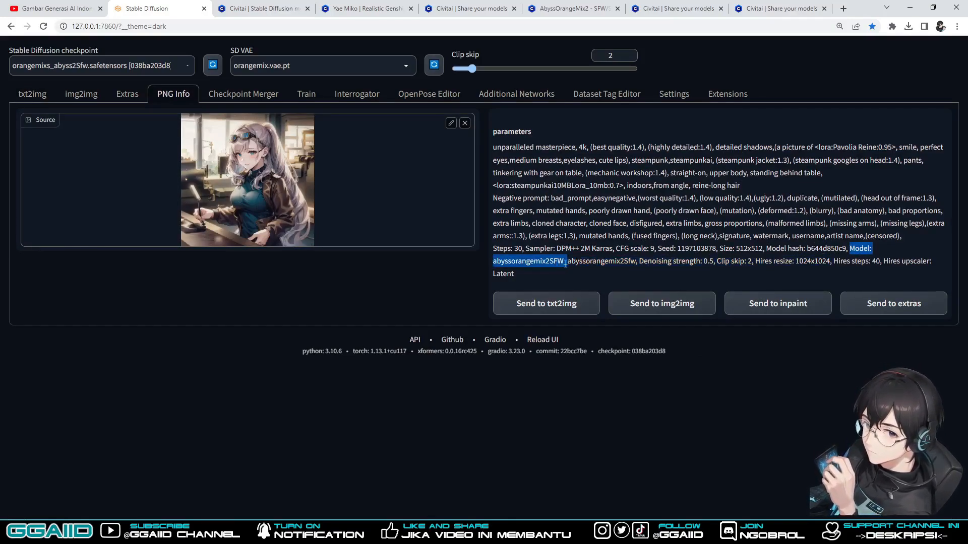
# - Send the image's parameters from PNG Info to txt2img again and highlight the transferred seed
pyautogui.click(35, 94)
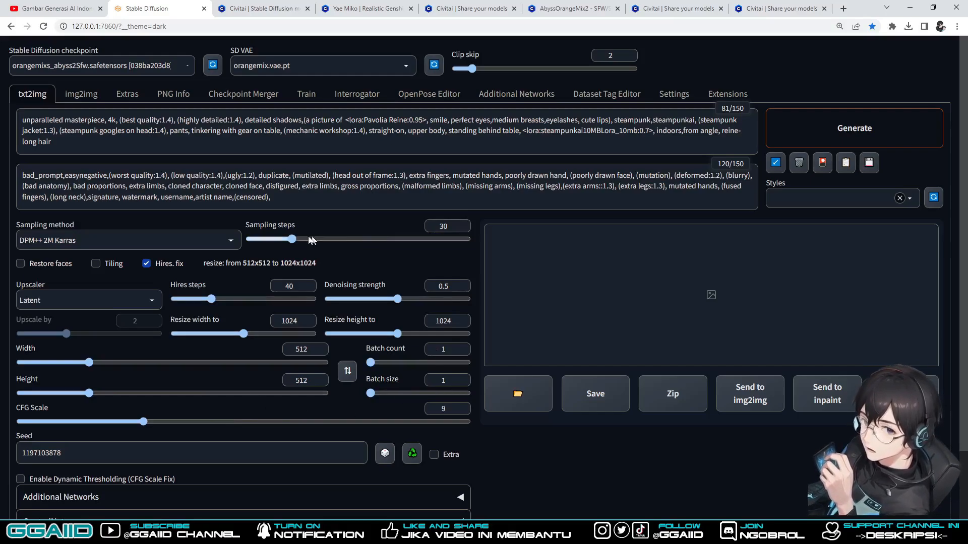
pyautogui.click(164, 96)
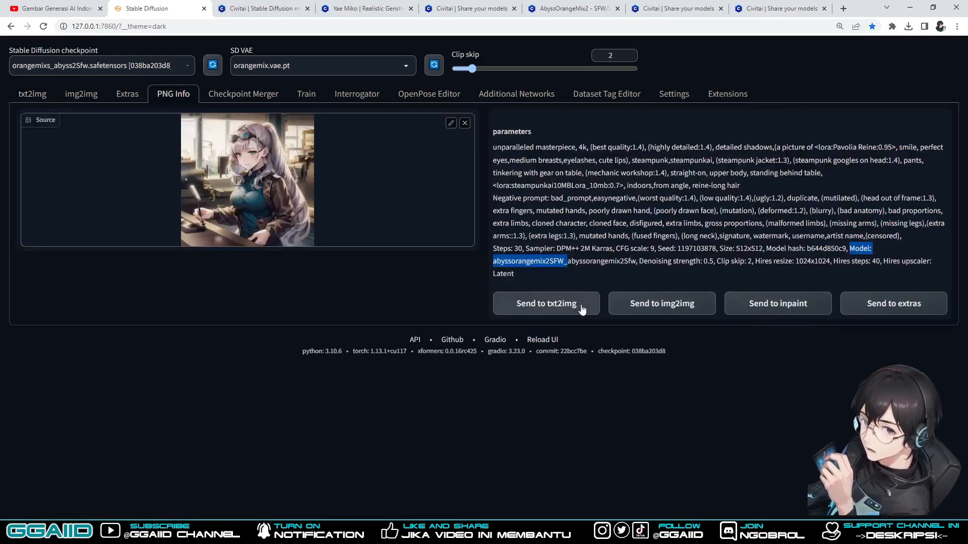
pyautogui.click(546, 304)
pyautogui.click(35, 99)
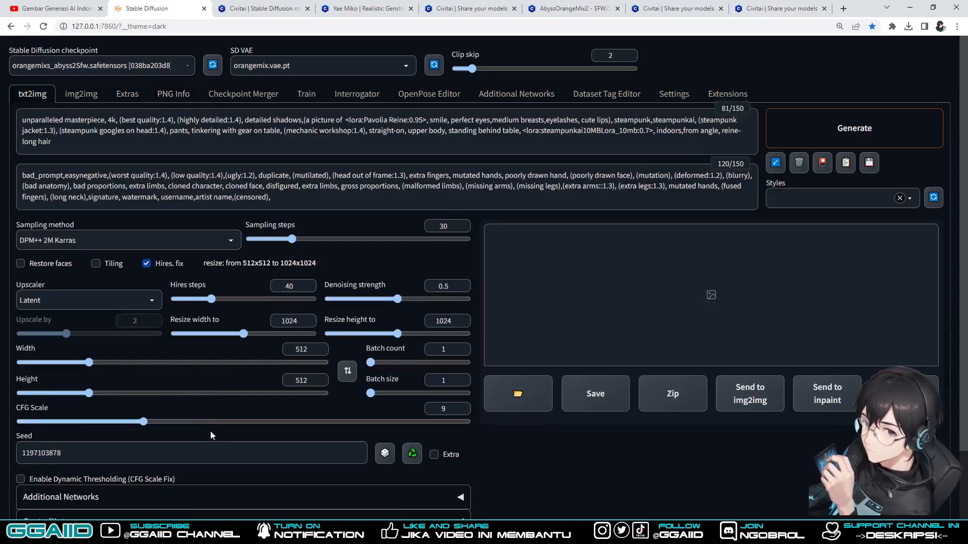
pyautogui.moveTo(23, 453); pyautogui.dragTo(96, 455)
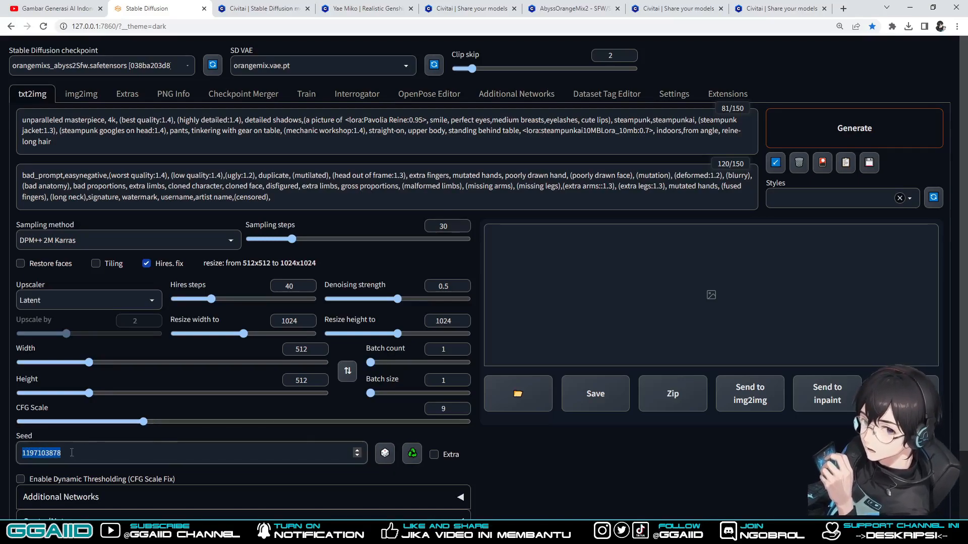
# - Recheck the source image in PNG Info and set the txt2img seed to random (-1)
pyautogui.click(192, 100)
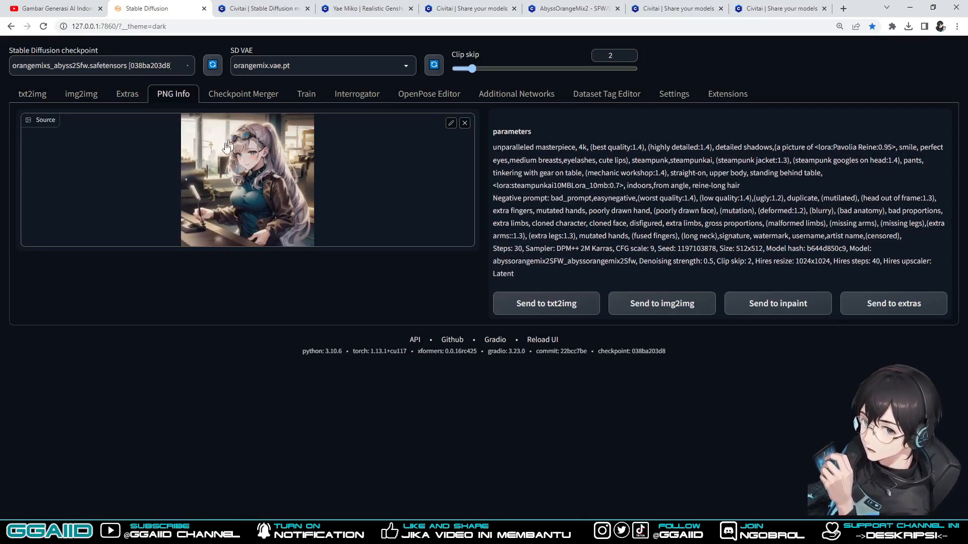
pyautogui.click(40, 95)
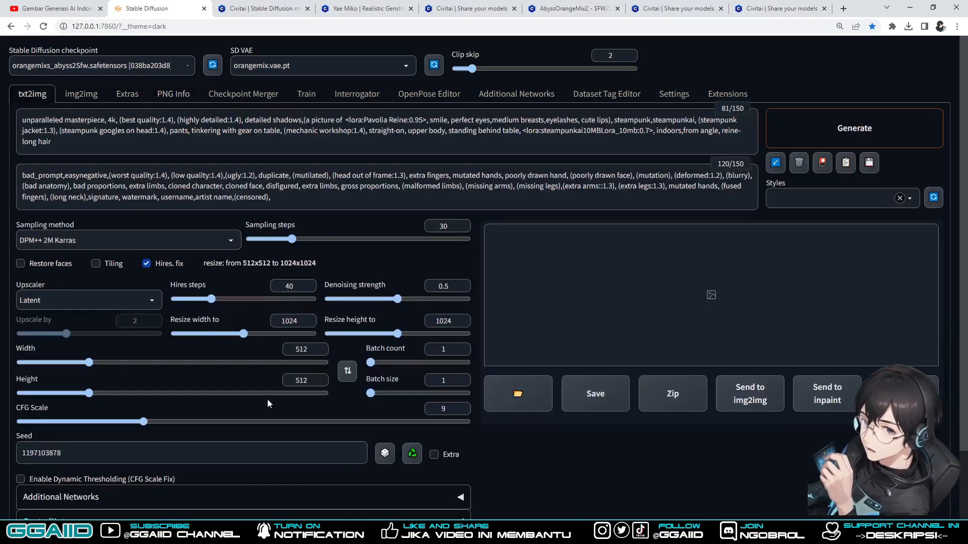
pyautogui.click(384, 454)
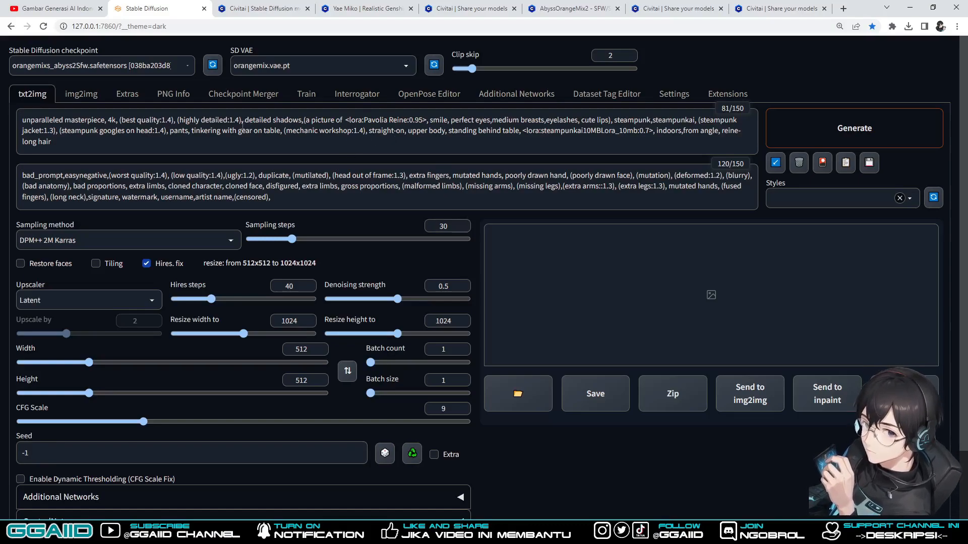
# - Highlight the "highly detailed" weight and both LoRA weights in the txt2img prompt, and look at the source image in PNG Info again
pyautogui.moveTo(172, 121); pyautogui.dragTo(162, 121)
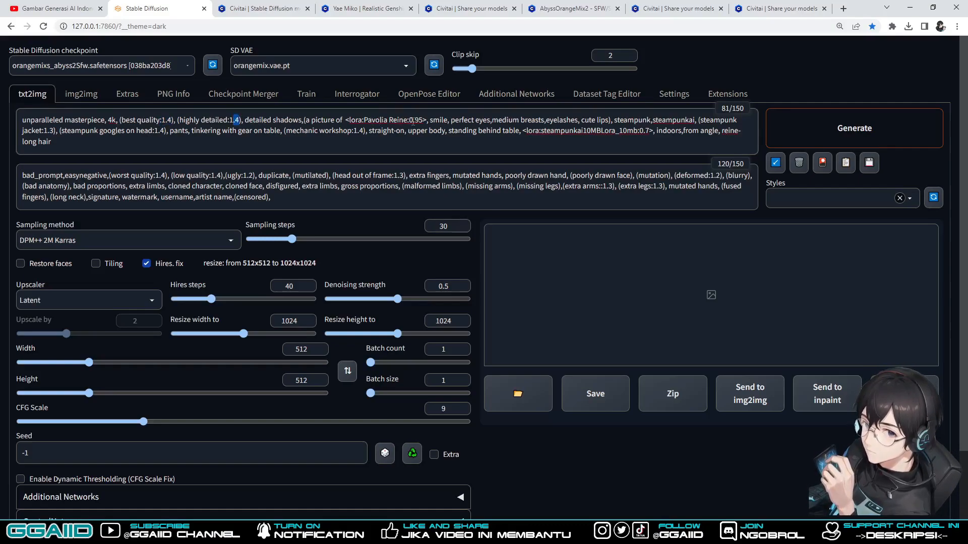
pyautogui.moveTo(347, 122); pyautogui.dragTo(420, 122)
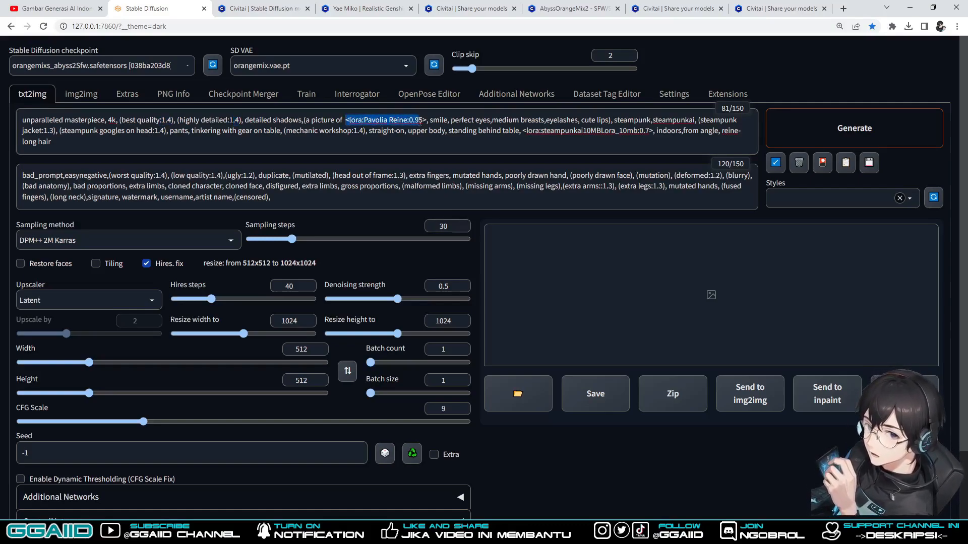
pyautogui.doubleClick(644, 131)
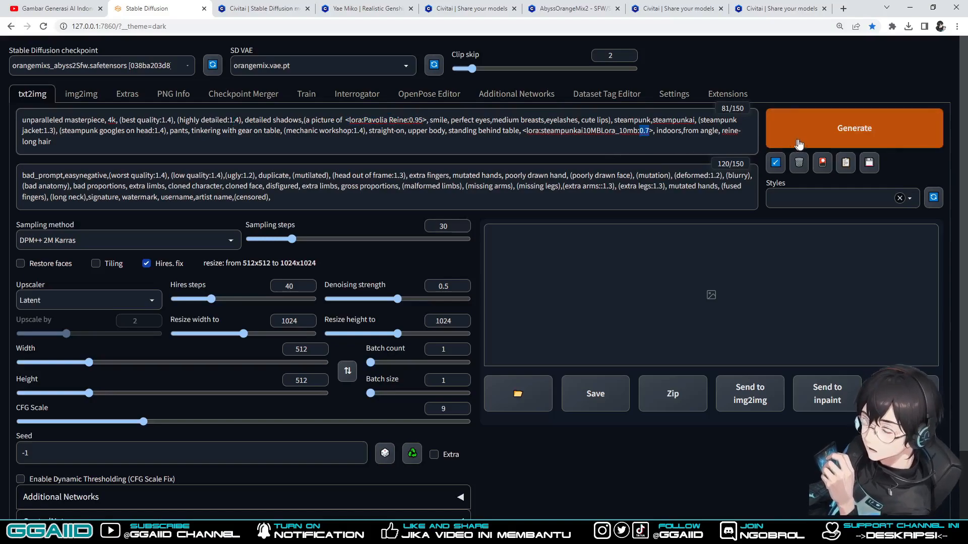
pyautogui.click(716, 140)
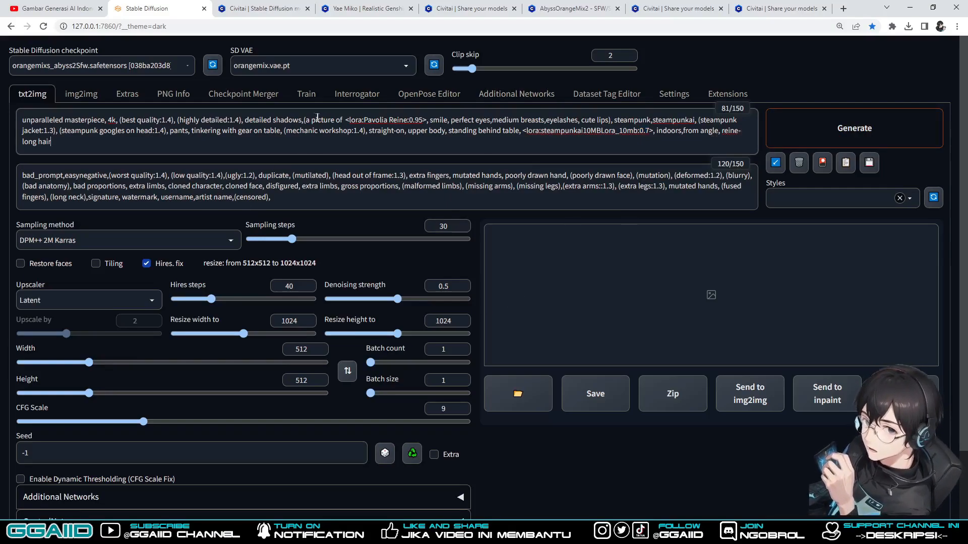
pyautogui.click(173, 93)
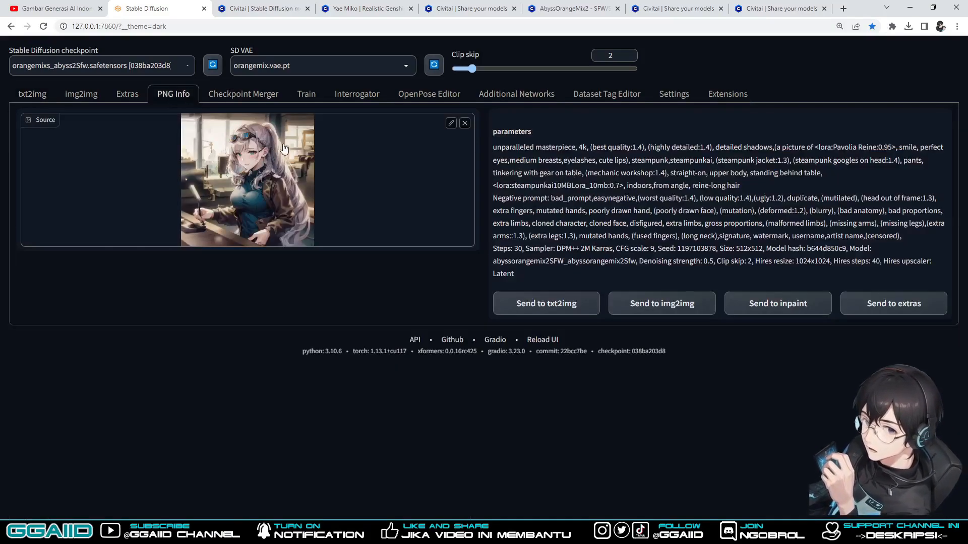
pyautogui.click(34, 94)
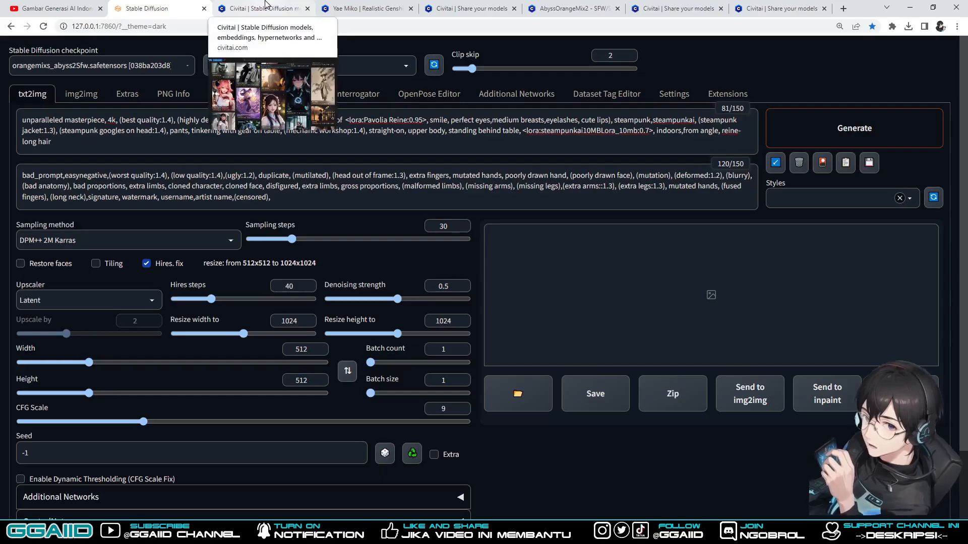
# - On Civitai's Yae Miko Realistic Genshin LORA page, inspect the generation data of the deleted user's 20-day-old portrait, down to its Yae Miko LoRA weight
pyautogui.click(370, 7)
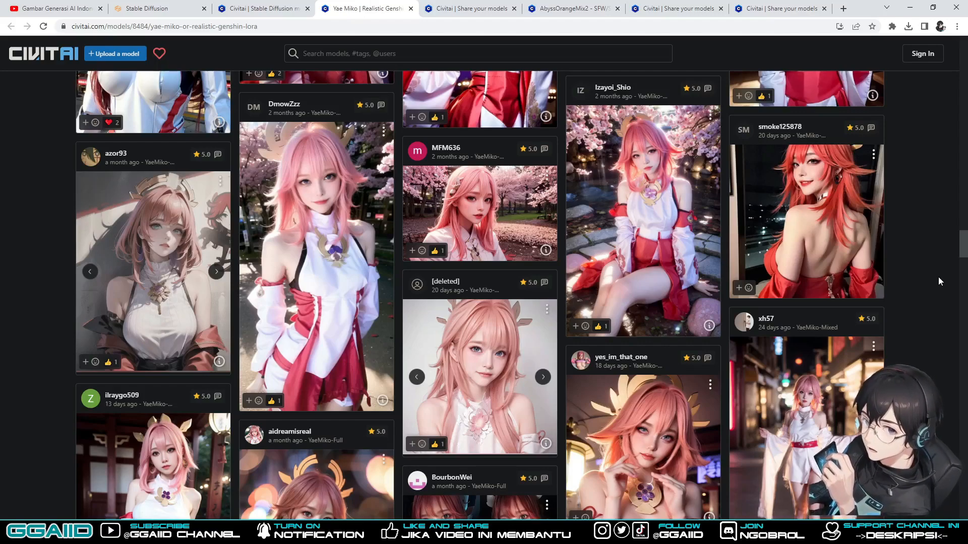
pyautogui.scroll(-3, 939, 278)
pyautogui.scroll(3, 939, 278)
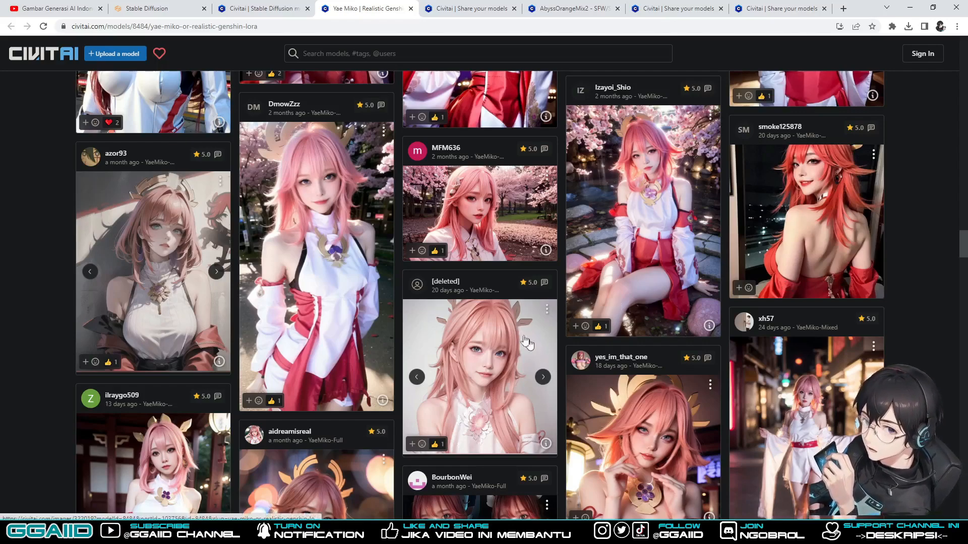
pyautogui.moveTo(432, 283); pyautogui.dragTo(486, 283)
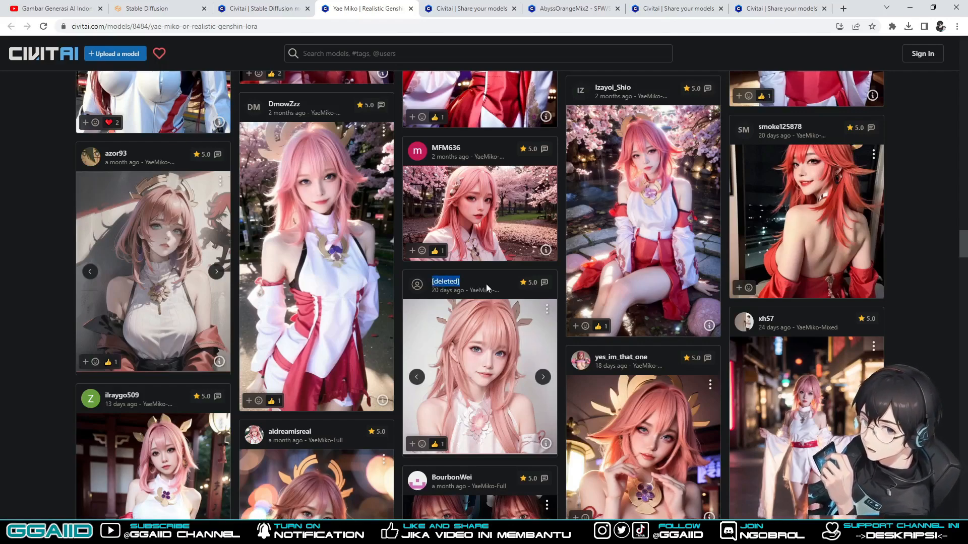
pyautogui.click(546, 444)
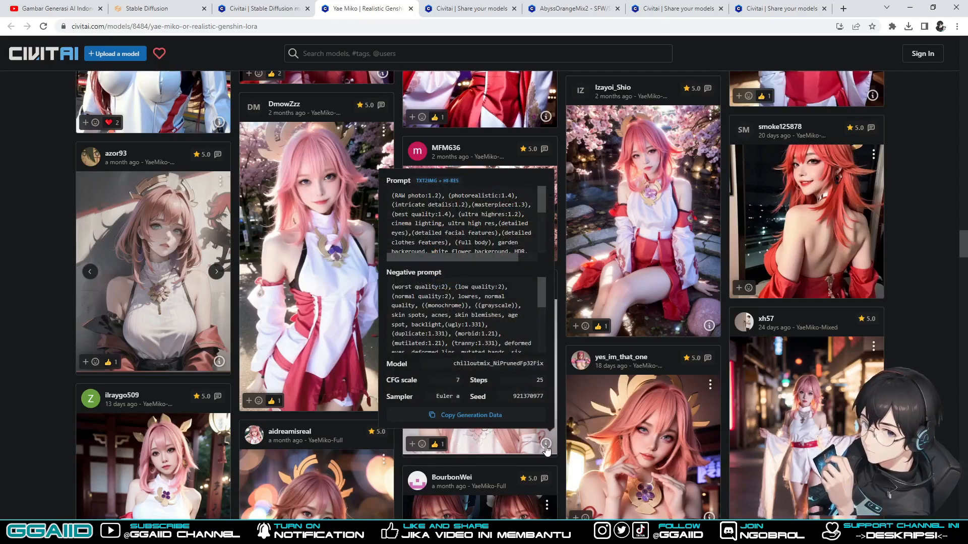
pyautogui.scroll(-3, 483, 218)
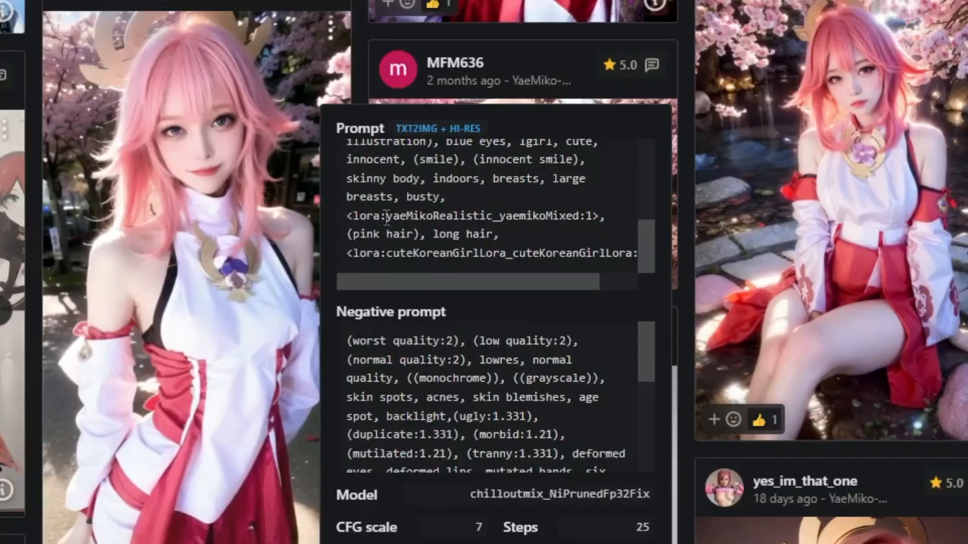
pyautogui.doubleClick(591, 216)
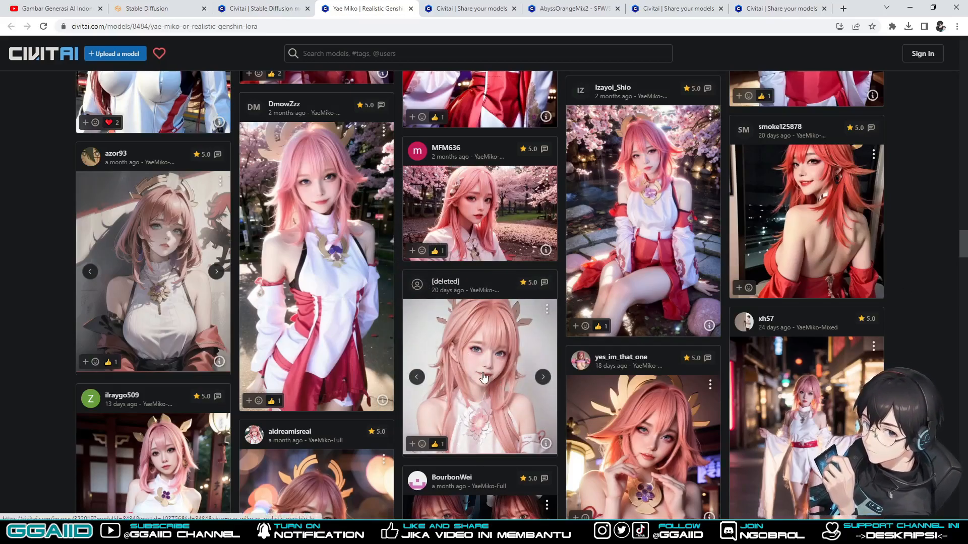
# - Find the deleted user's 19-day-old portrait in the gallery and highlight the yaeMikoRealistic_yaemikoMixed LoRA tag in its prompt
pyautogui.scroll(-20, 483, 377)
pyautogui.scroll(20, 501, 338)
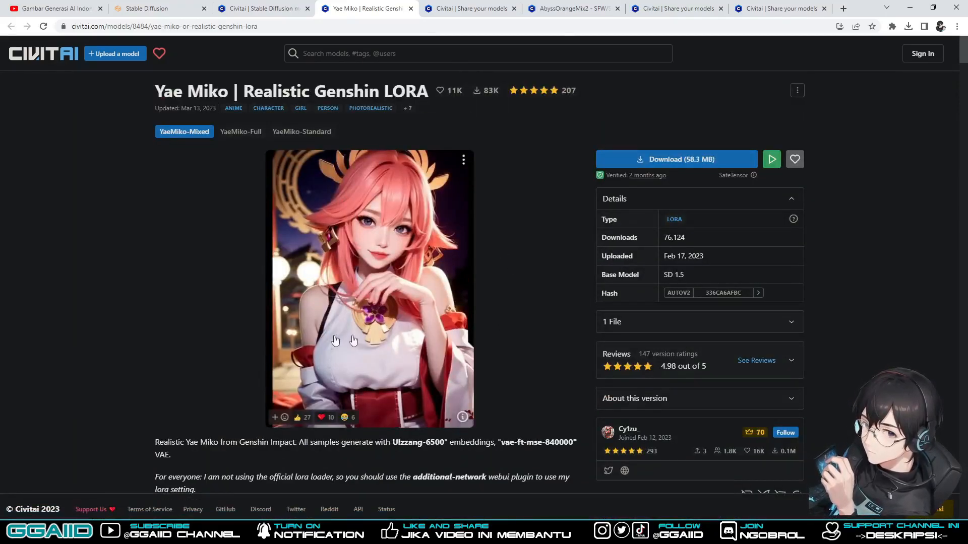
pyautogui.scroll(-20, 510, 315)
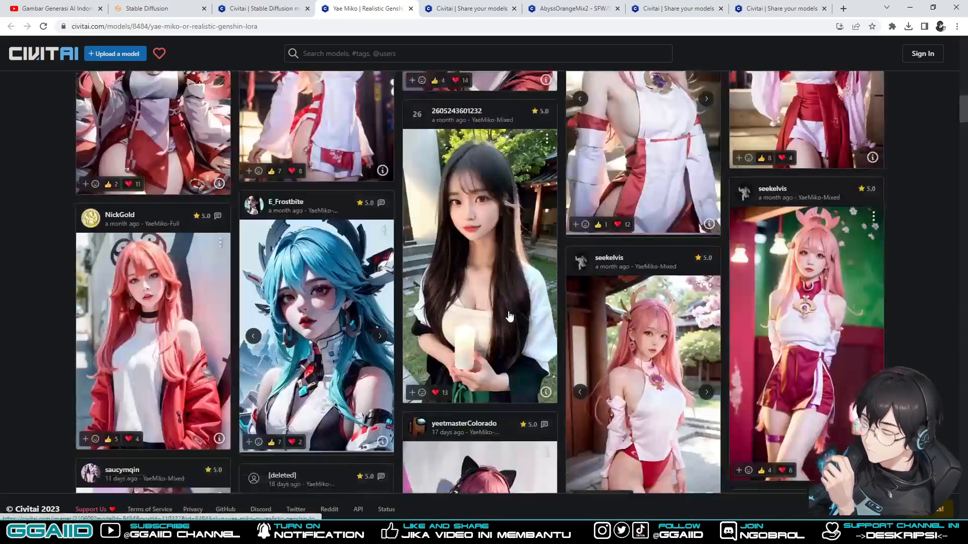
pyautogui.scroll(-15, 509, 315)
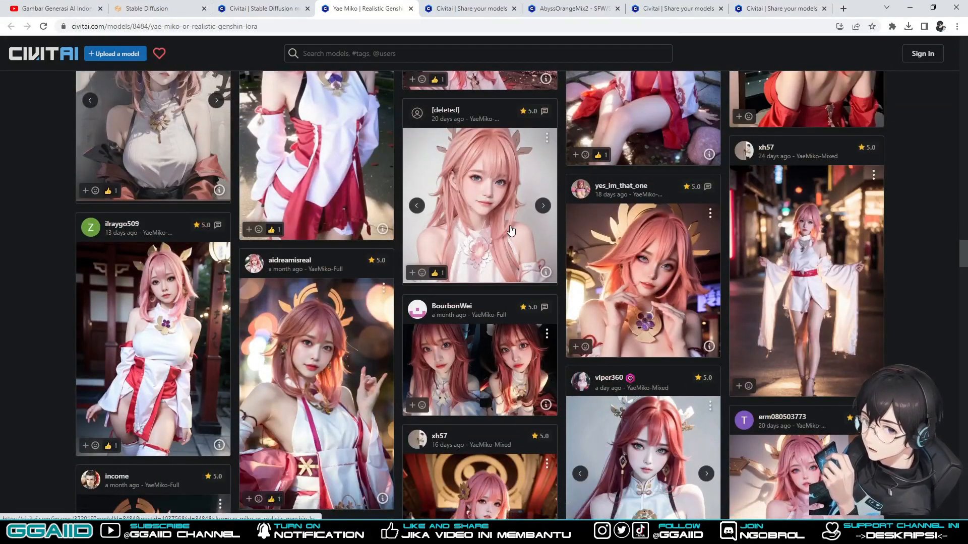
pyautogui.scroll(-10, 510, 231)
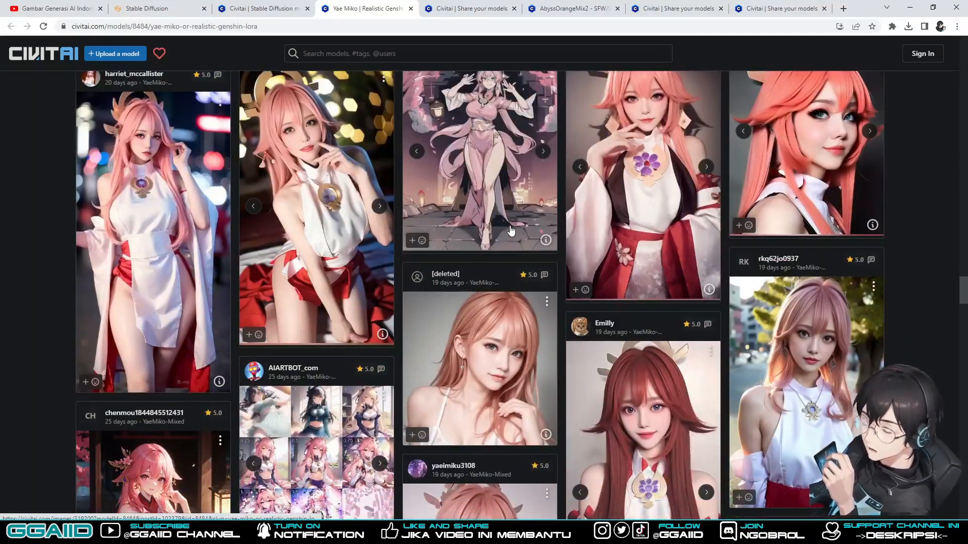
pyautogui.moveTo(476, 273); pyautogui.dragTo(423, 277)
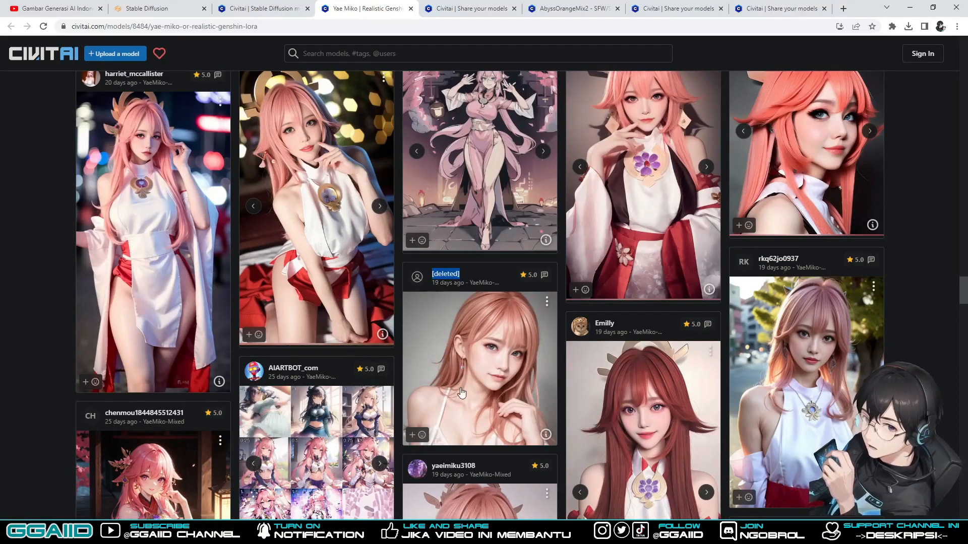
pyautogui.click(546, 435)
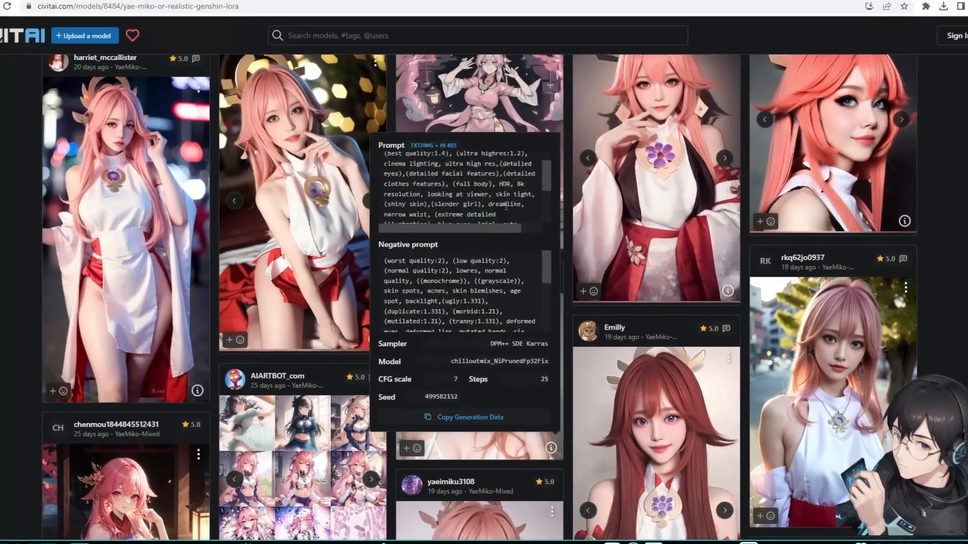
pyautogui.scroll(-3, 504, 212)
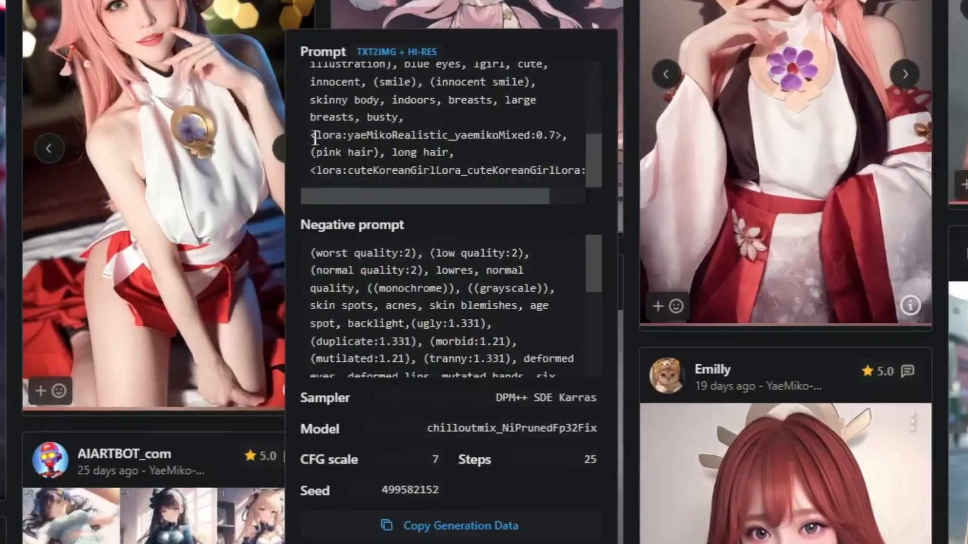
pyautogui.moveTo(337, 160); pyautogui.dragTo(552, 162)
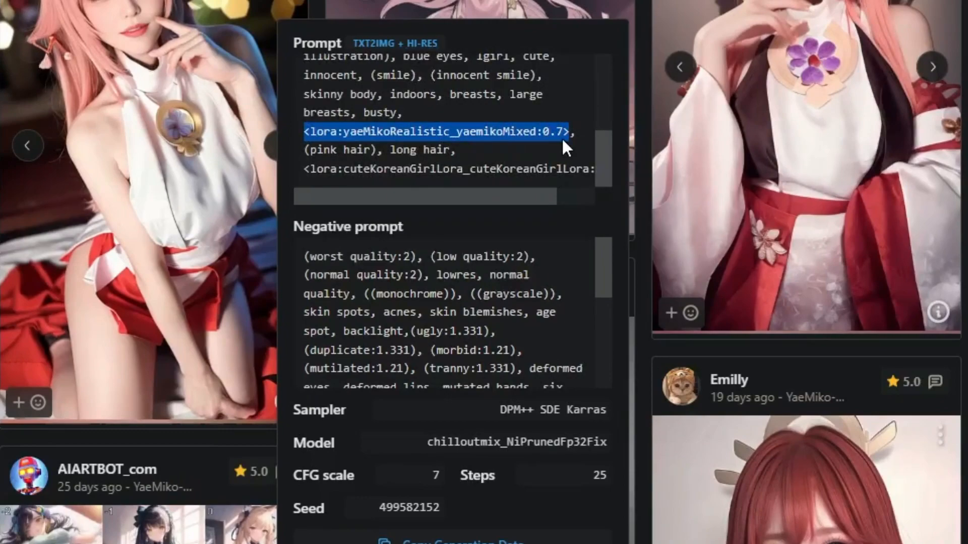
pyautogui.click(928, 288)
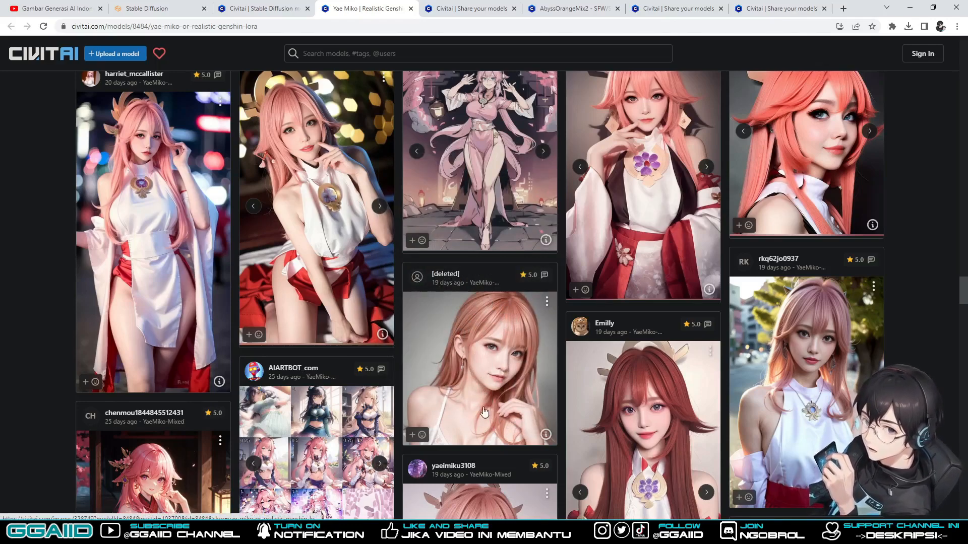
# - Reopen the same portrait's generation data and read the weights of the Yae Miko and cuteKoreanGirl LoRA tags
pyautogui.click(546, 435)
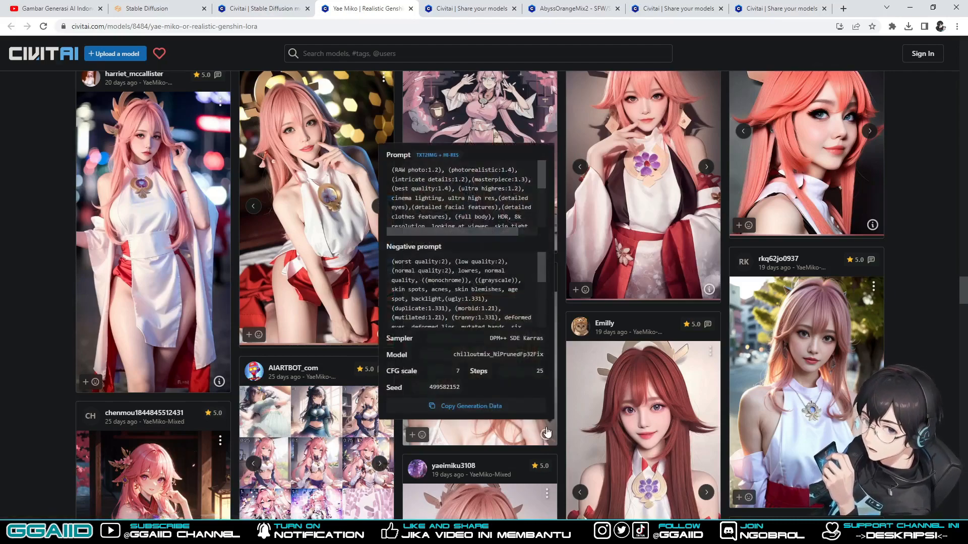
pyautogui.scroll(-3, 506, 204)
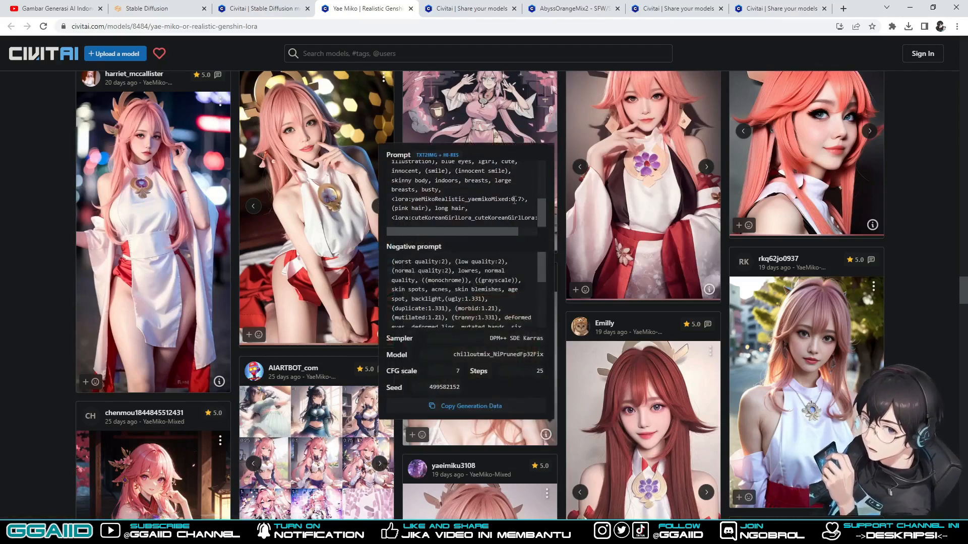
pyautogui.moveTo(514, 201); pyautogui.dragTo(532, 207)
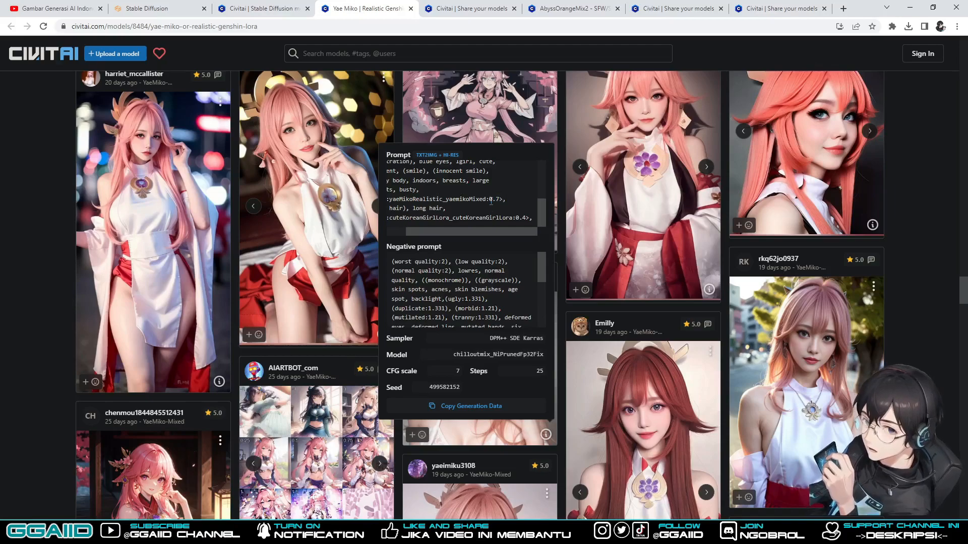
pyautogui.click(915, 315)
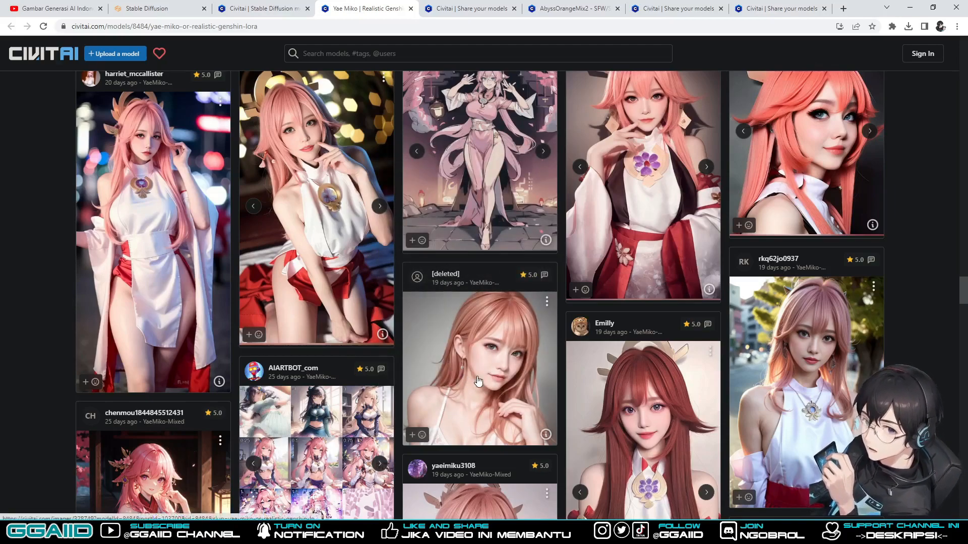
# - Browse the gallery and view the generation data of the Yae Miko image seated by the water under cherry blossoms
pyautogui.scroll(-4, 479, 382)
pyautogui.scroll(12, 504, 380)
pyautogui.scroll(-15, 549, 381)
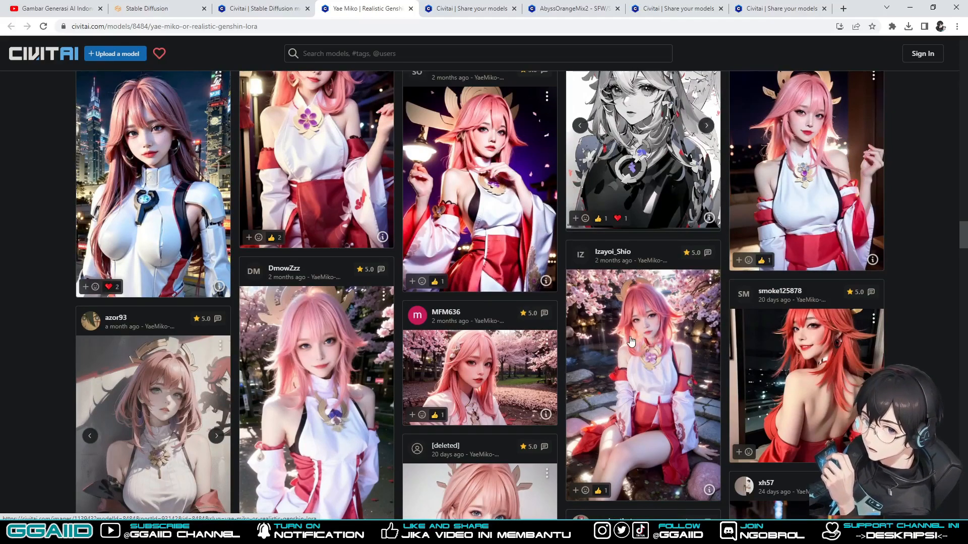
pyautogui.click(709, 490)
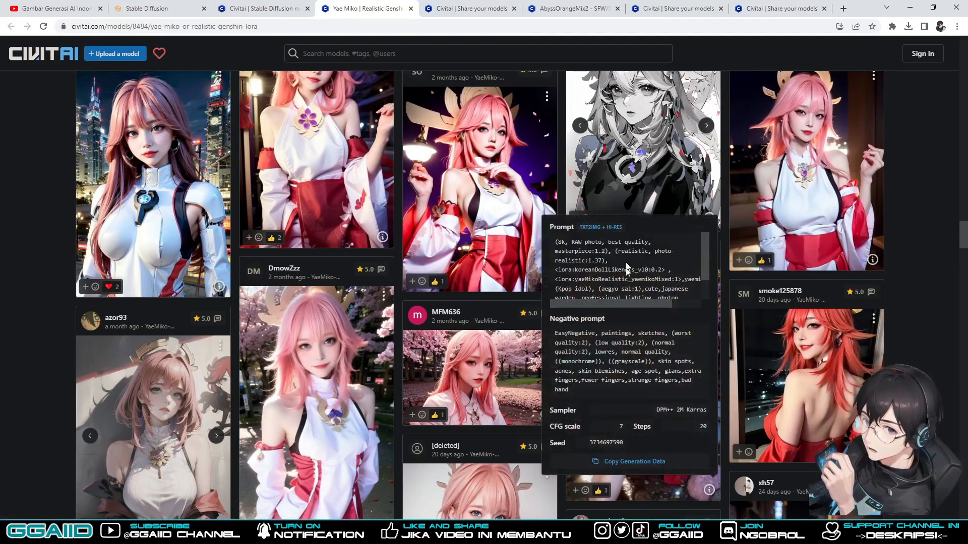
pyautogui.click(905, 350)
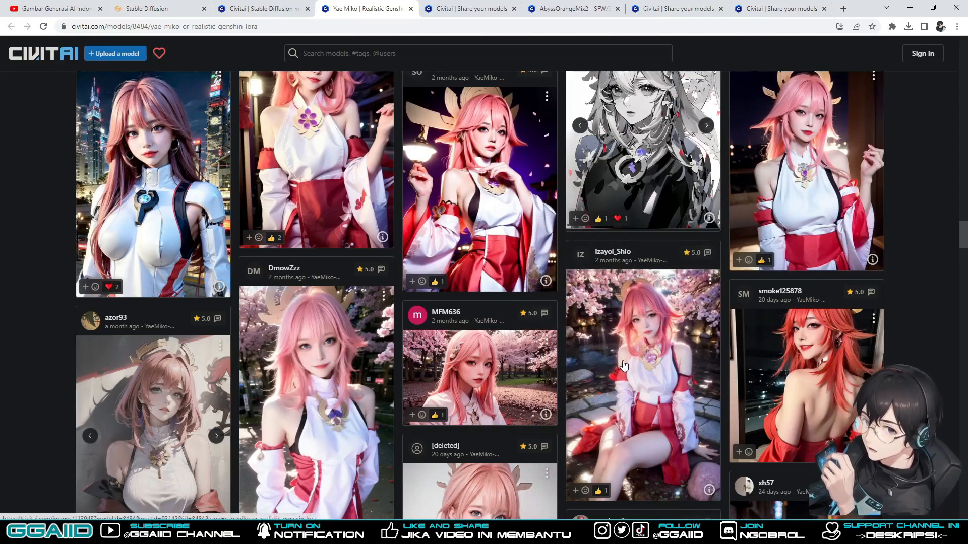
# - Bring up the full-size Civitai image of Yae Miko seated by the water and show its downloaded PNG in the Bahan 3 folder
pyautogui.rightClick(623, 364)
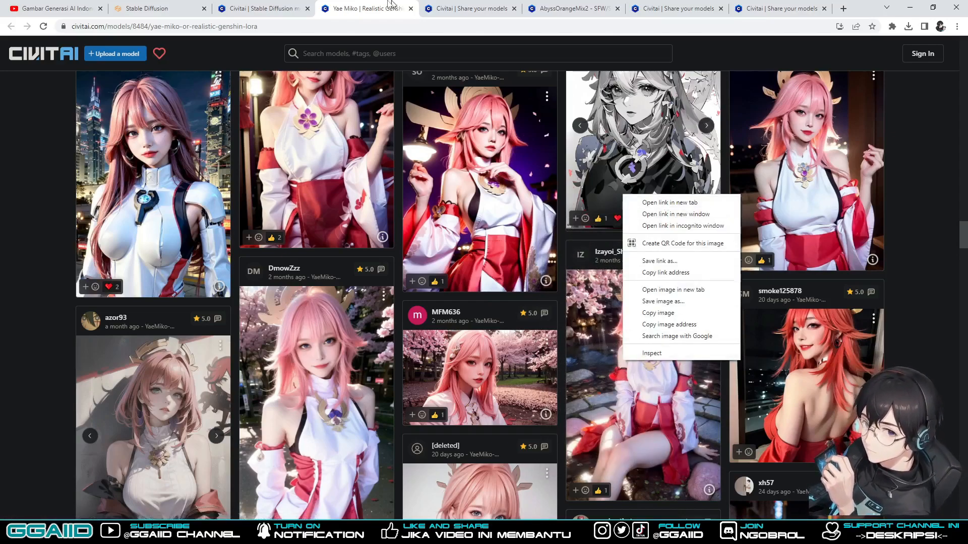
pyautogui.click(474, 6)
pyautogui.rightClick(438, 121)
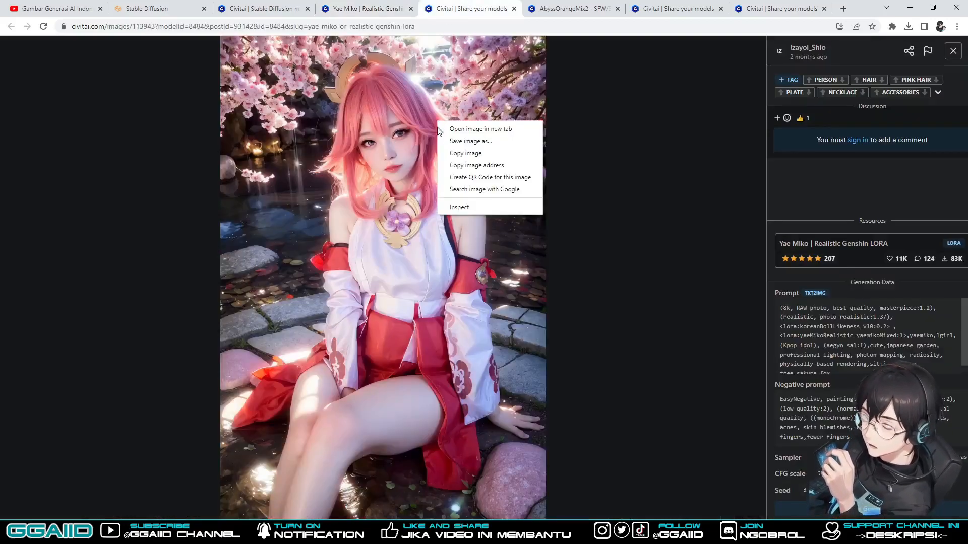
pyautogui.click(691, 133)
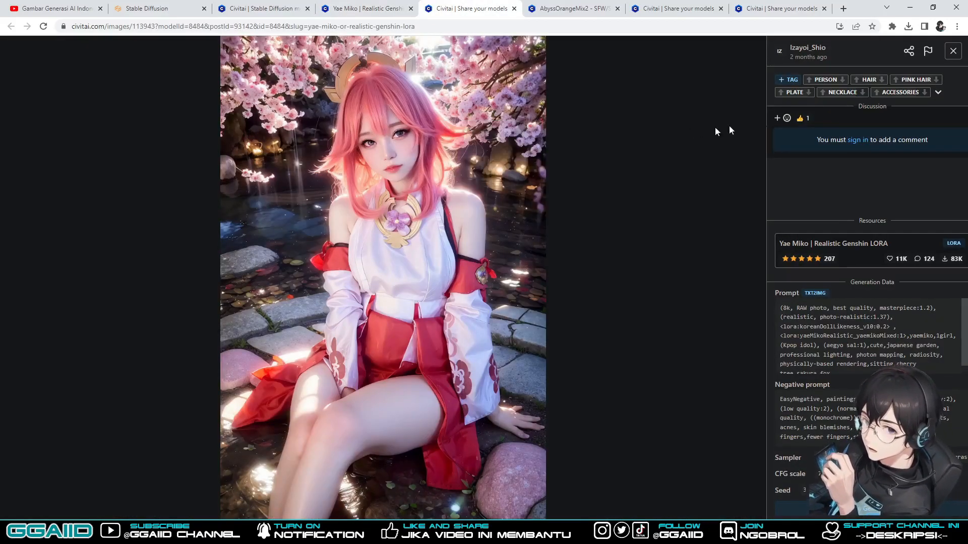
pyautogui.click(908, 26)
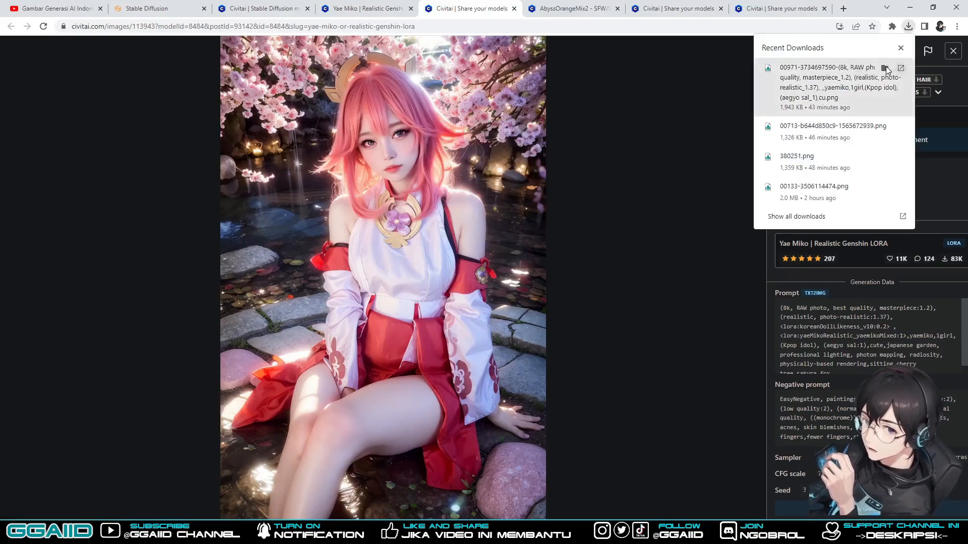
pyautogui.click(886, 71)
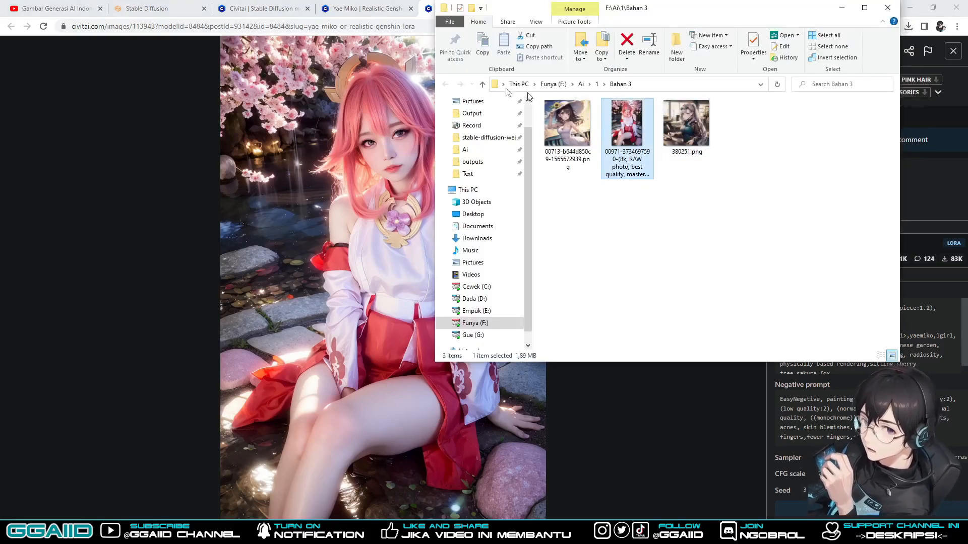
# - In Stable Diffusion, replace the PNG Info image with the 00971 Yae Miko PNG from Bahan 3 and highlight its parameters and model hash
pyautogui.click(164, 7)
pyautogui.click(177, 94)
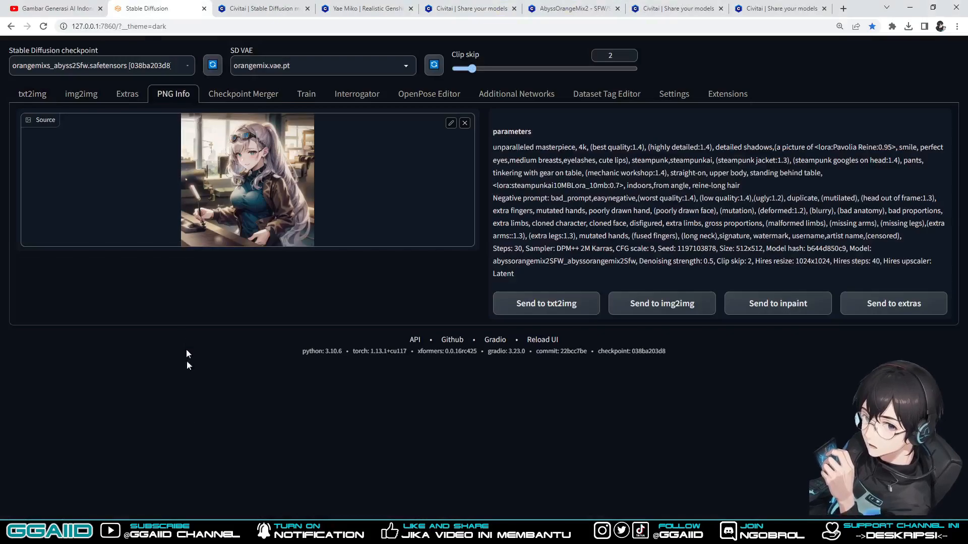
pyautogui.click(465, 123)
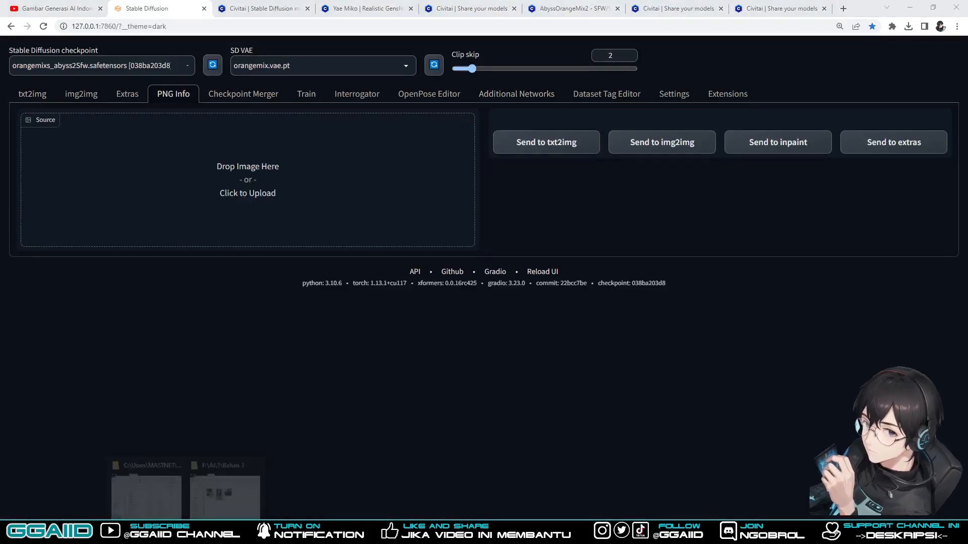
pyautogui.moveTo(187, 533)
pyautogui.click(227, 491)
pyautogui.moveTo(646, 126); pyautogui.dragTo(352, 221)
pyautogui.moveTo(498, 146); pyautogui.dragTo(740, 231)
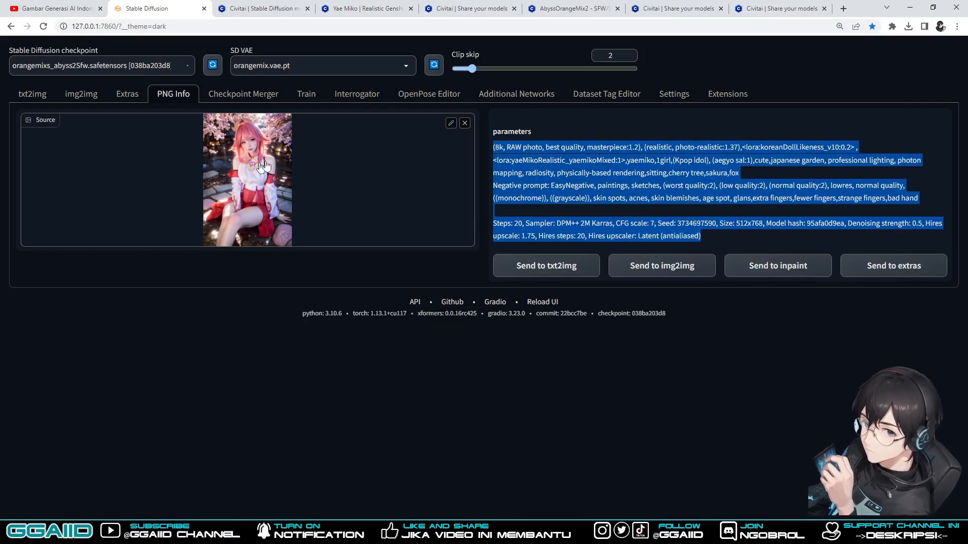
pyautogui.doubleClick(825, 224)
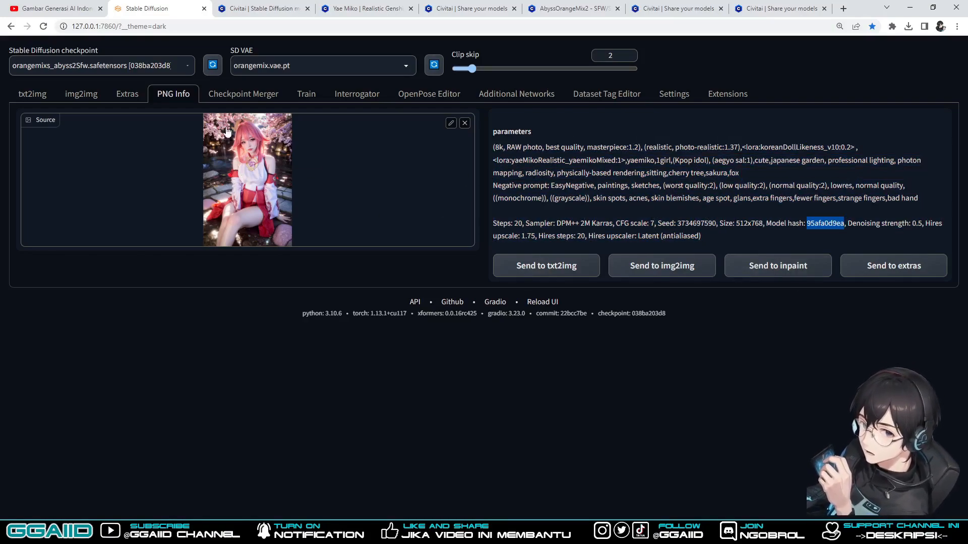
# - Replace the Yae Miko image in PNG Info with 00713-b644d850c9-1565672939.png from the Bahan 3 folder
pyautogui.click(465, 124)
pyautogui.moveTo(185, 531)
pyautogui.click(215, 484)
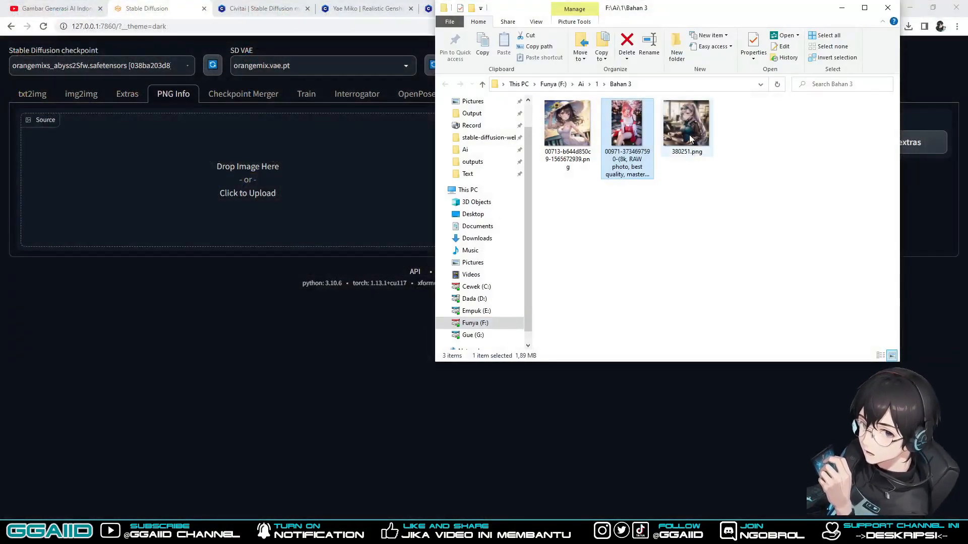
pyautogui.moveTo(567, 127); pyautogui.dragTo(316, 158)
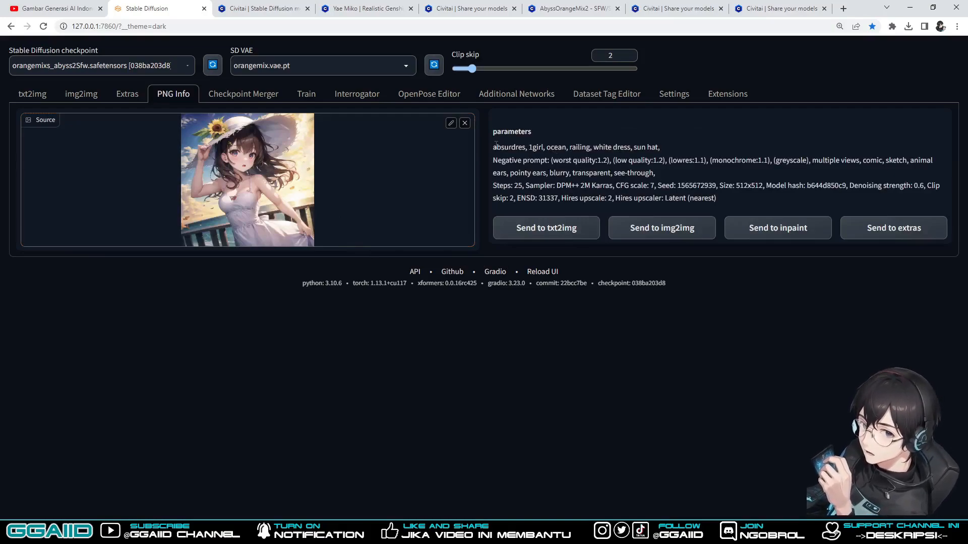
# - Highlight the full generation parameters of the sun-hat girl image, and single out its model hash
pyautogui.moveTo(490, 148); pyautogui.dragTo(733, 201)
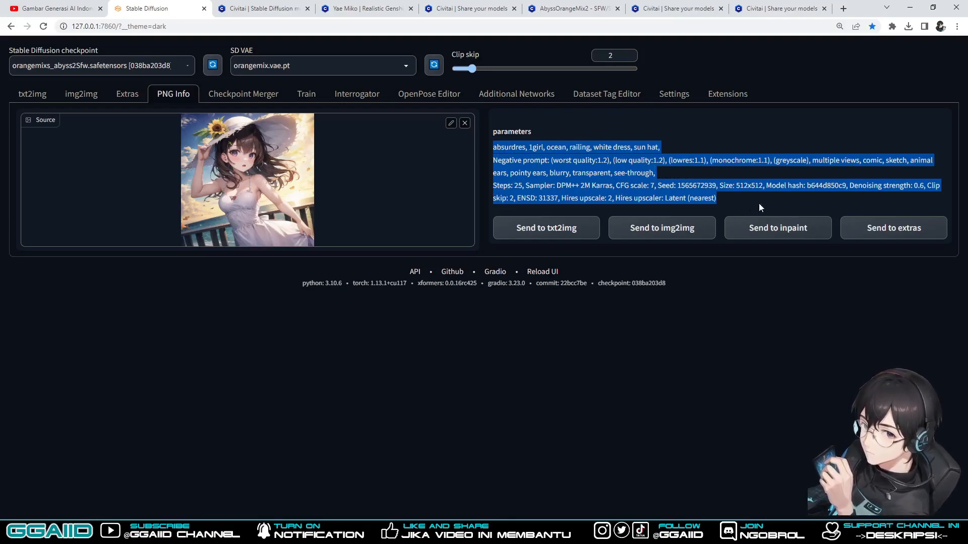
pyautogui.moveTo(766, 186); pyautogui.dragTo(847, 190)
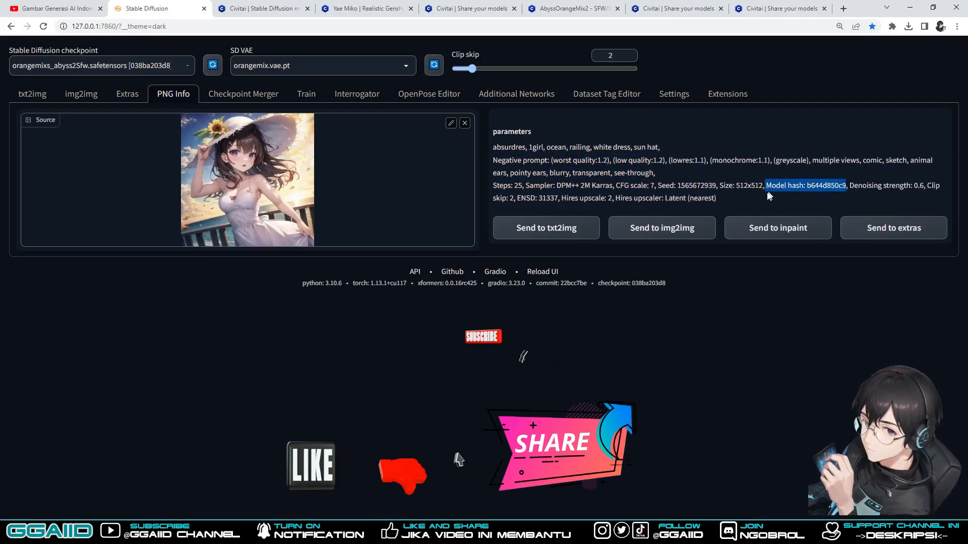
pyautogui.click(738, 196)
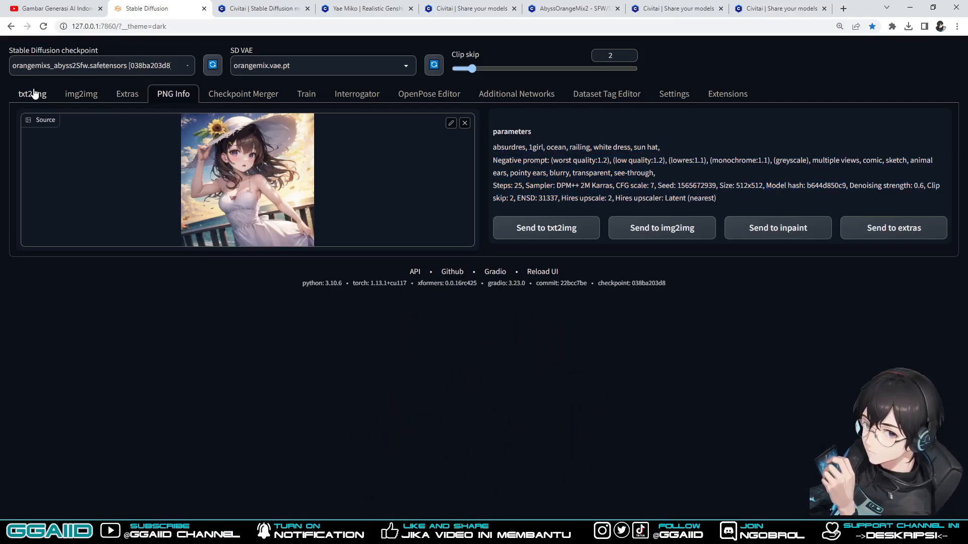